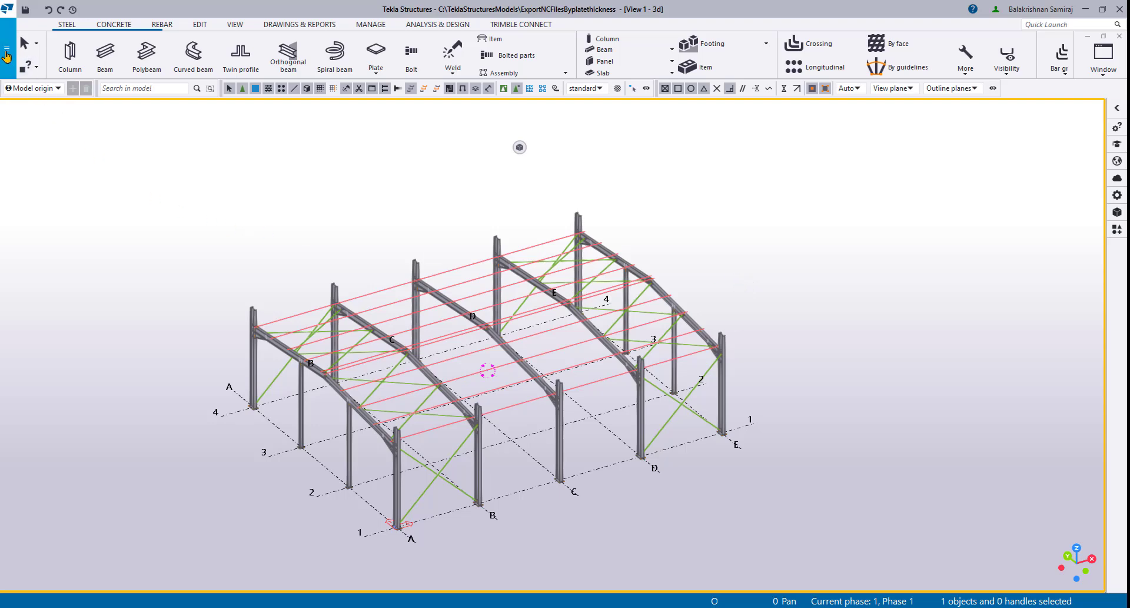
Step: Open the NC files export settings for the steel model
click(6, 56)
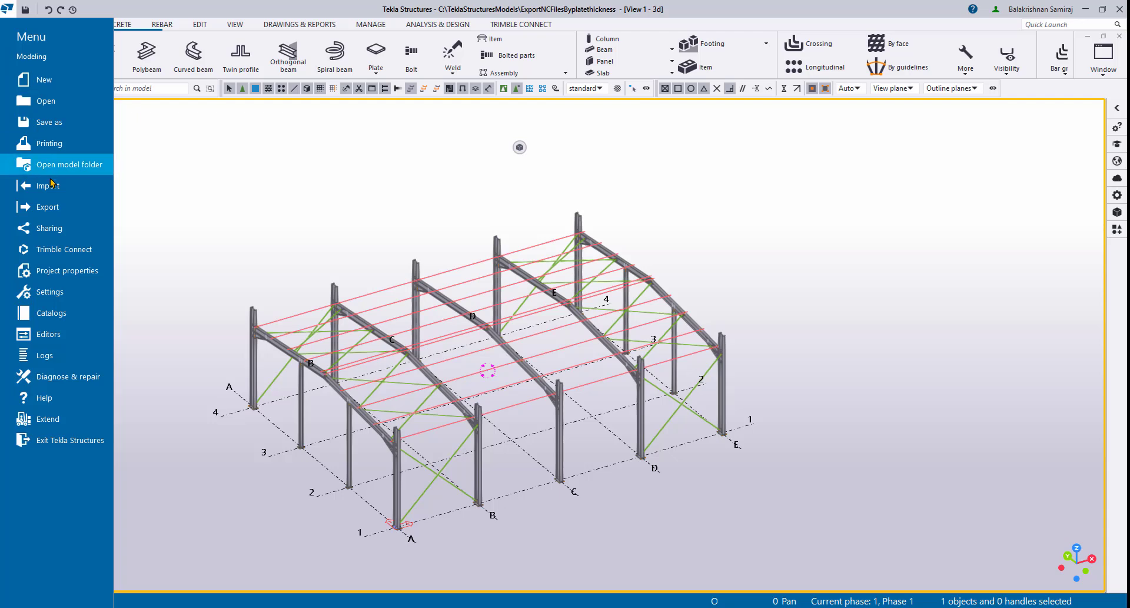
click(47, 207)
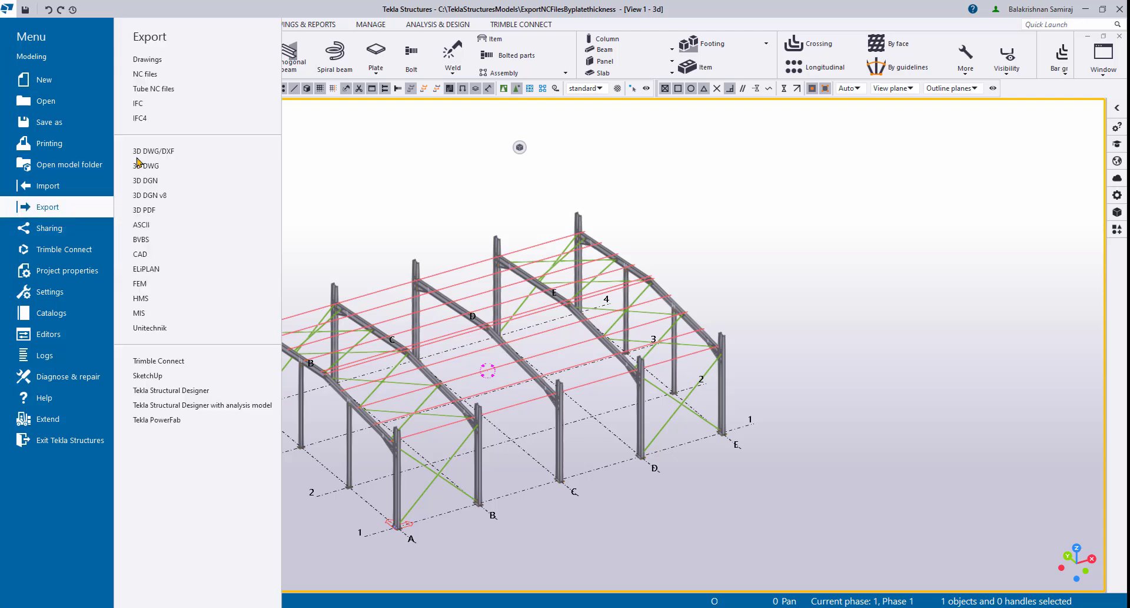
click(154, 74)
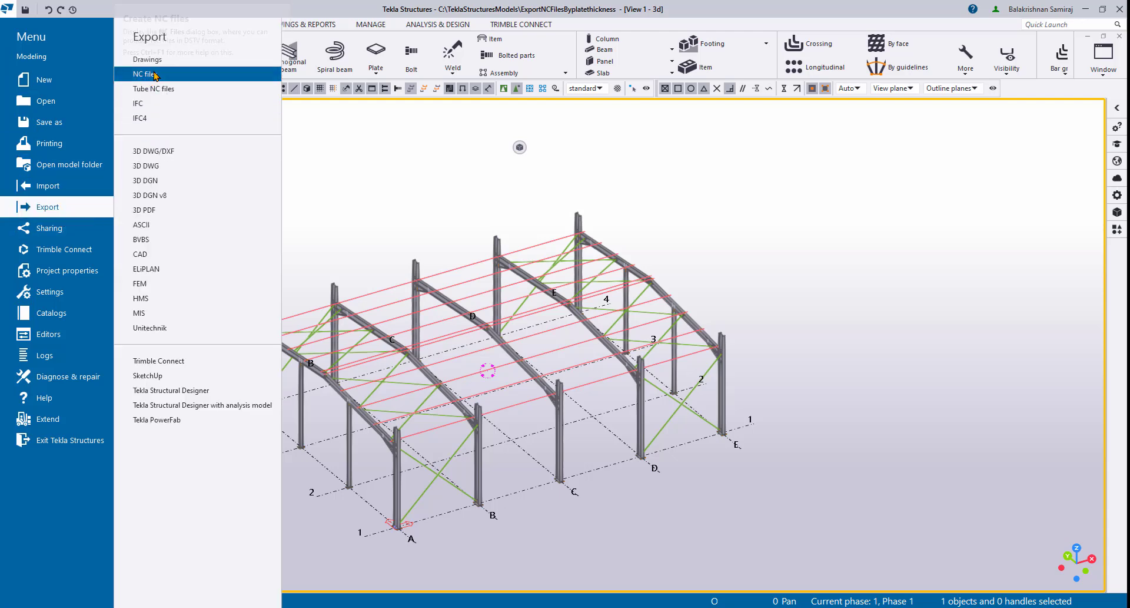
drag(87, 112, 106, 138)
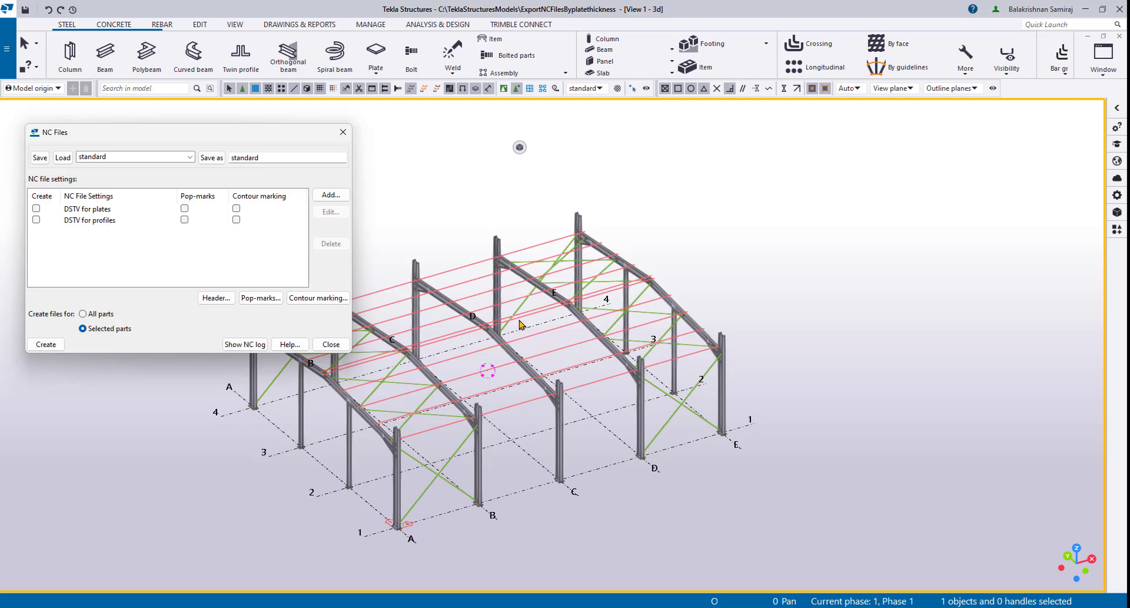
middle_drag(413, 395, 460, 457)
scroll(459, 457, down, 1)
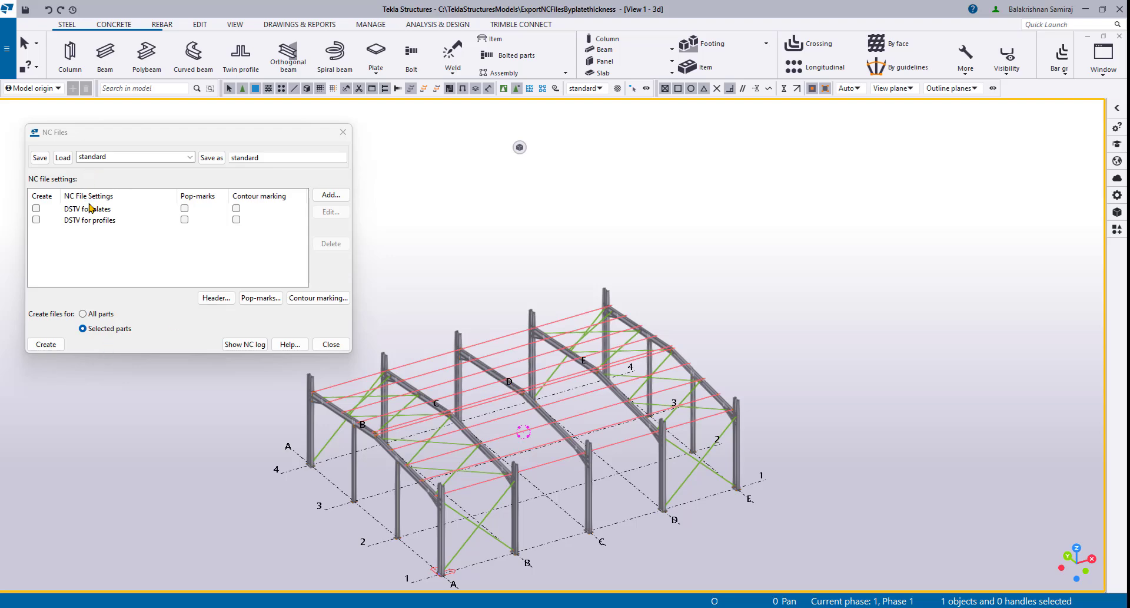
Step: Open the DSTV for plates settings for editing at the file location
click(56, 211)
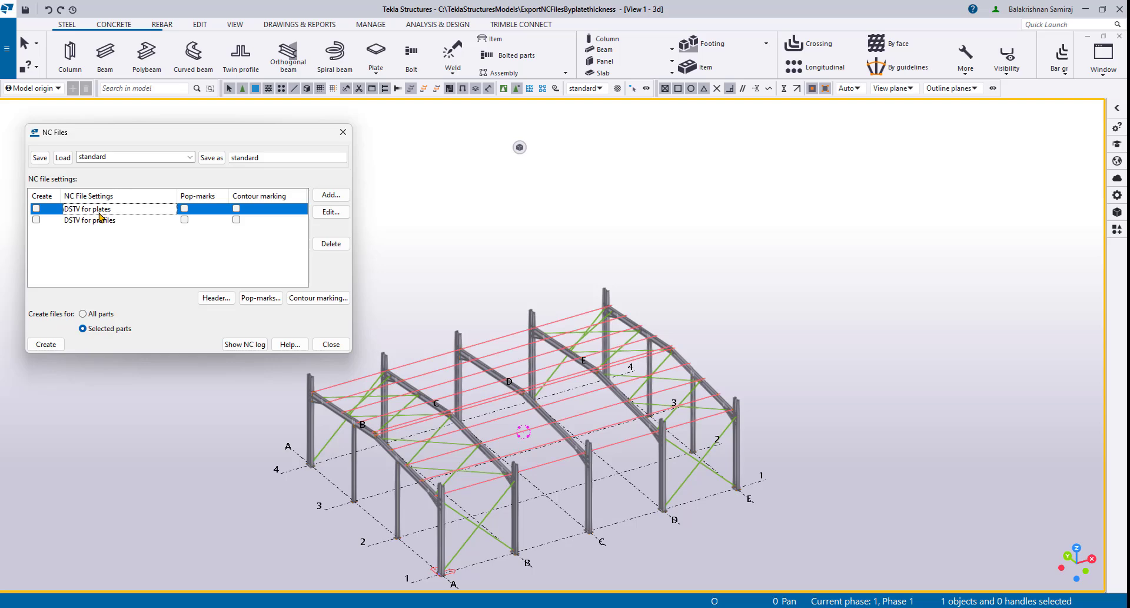
click(331, 213)
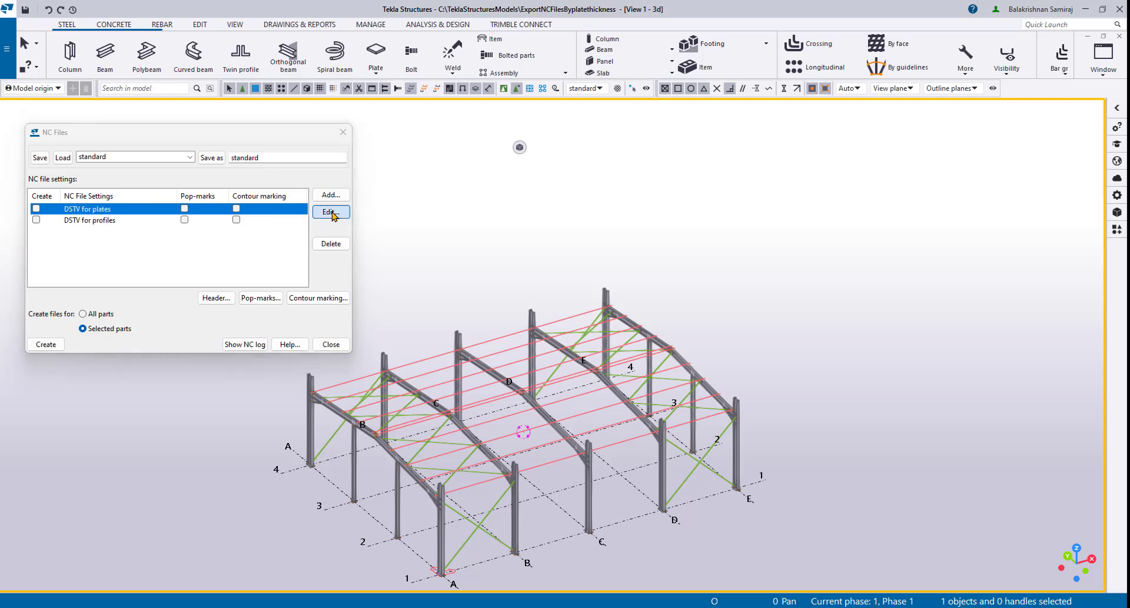
drag(199, 111, 212, 125)
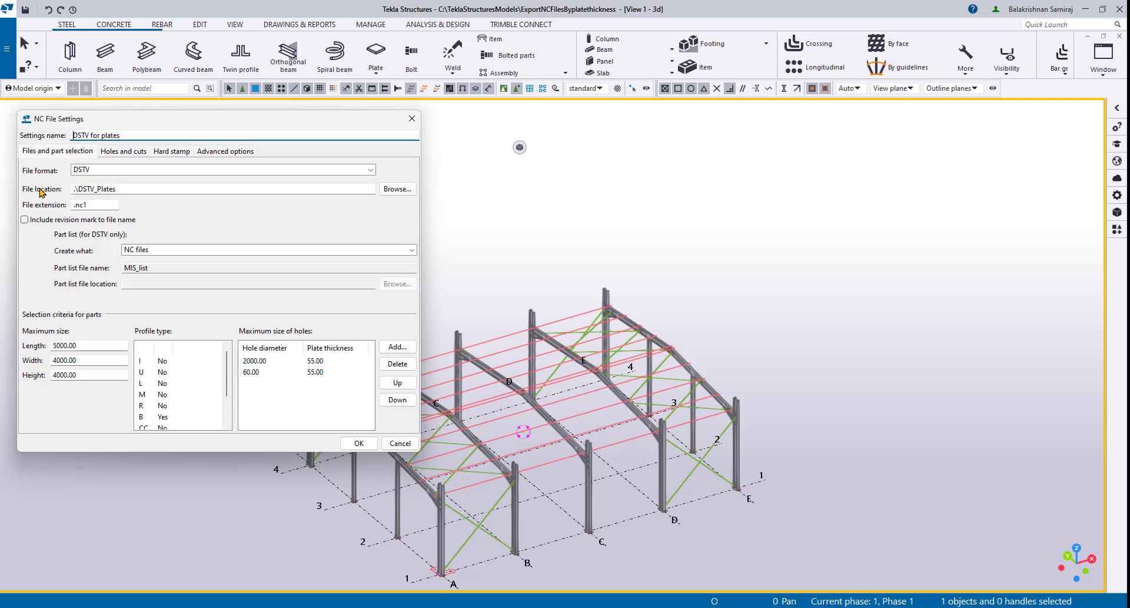
click(126, 189)
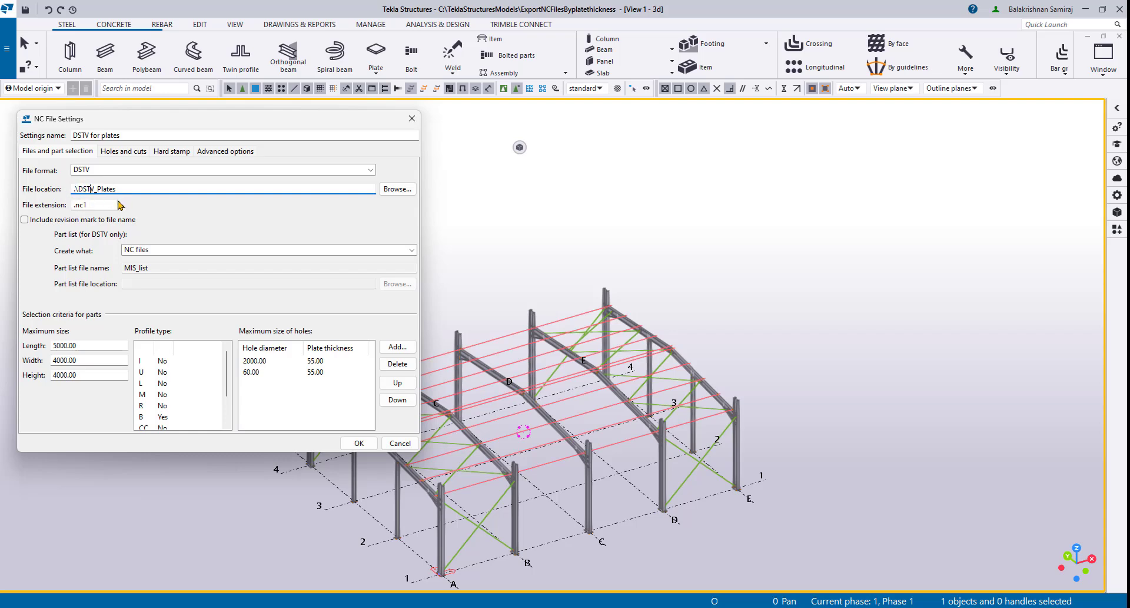
Step: Open the model folder to examine where the exported plate files are stored, and close it again
click(7, 71)
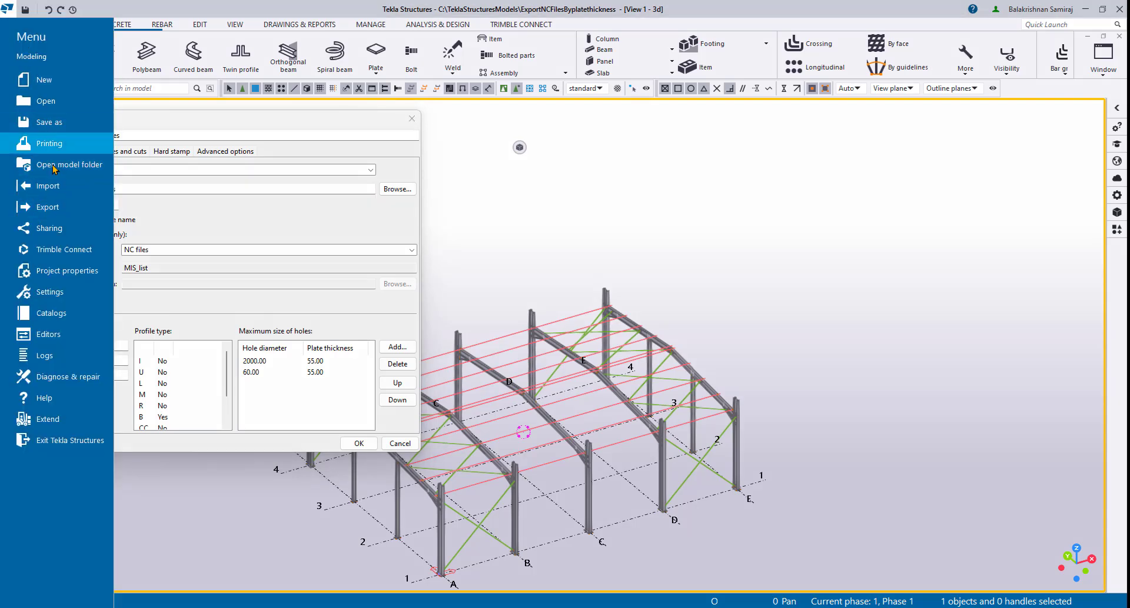
click(56, 166)
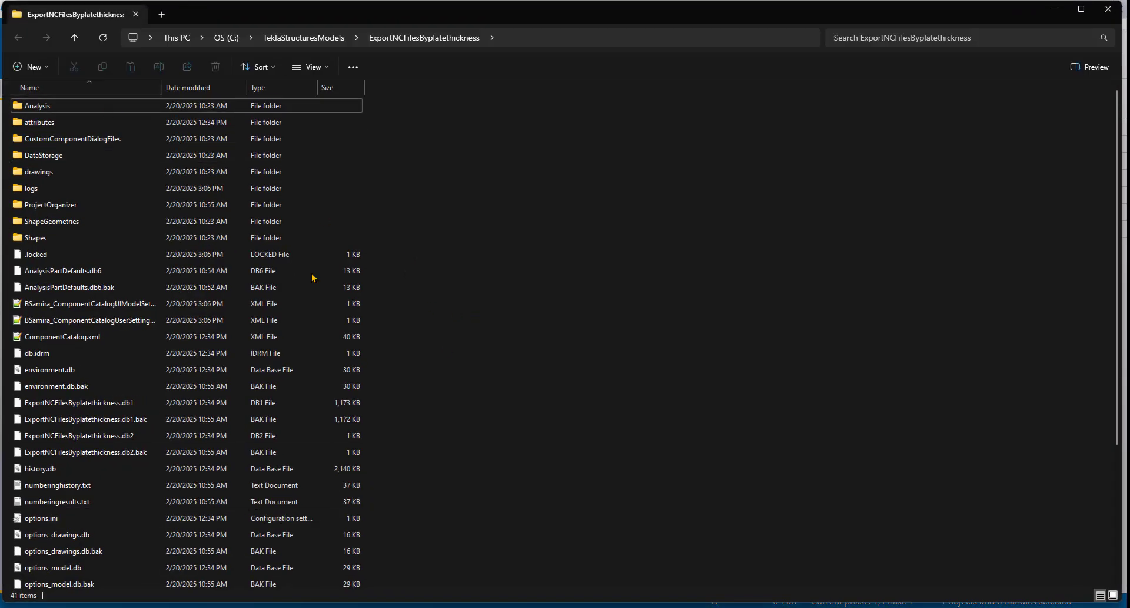
click(1108, 9)
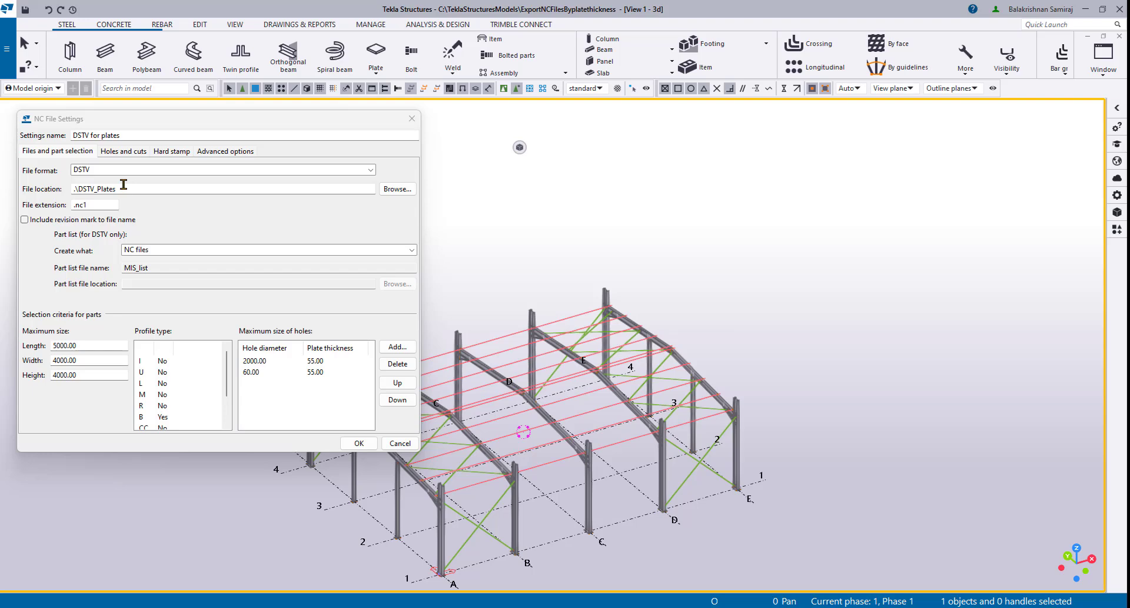
Step: Set the NC file location to .\DSTV_Plates\Plate-5Thickness
click(124, 185)
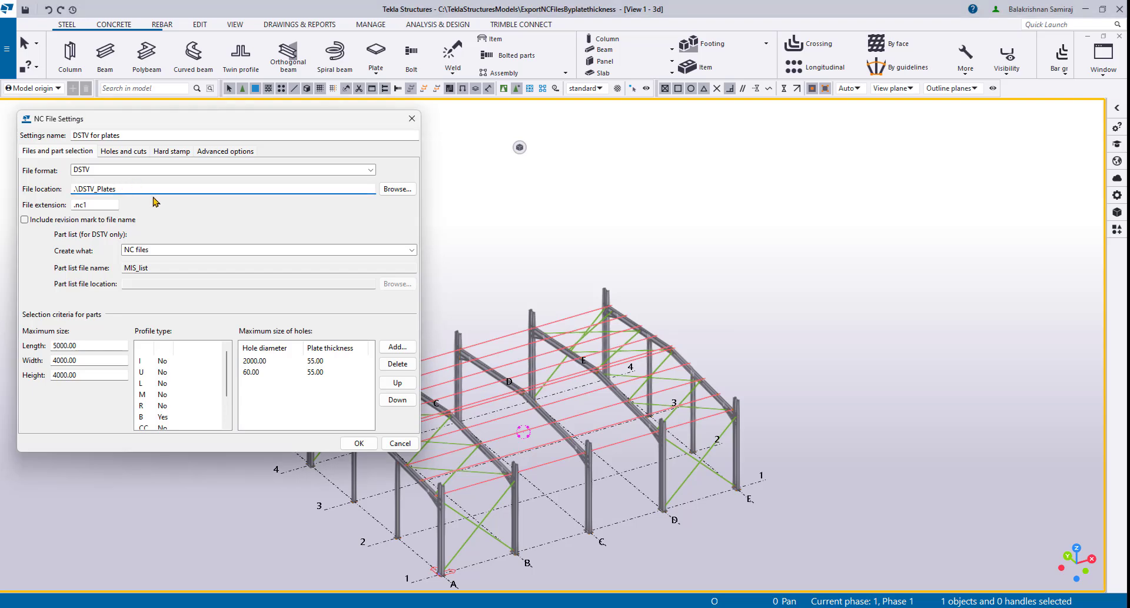
text(\Plate-5Thickness)
text(S255)
key(BackSpace)
key(BackSpace)
key(BackSpace)
key(BackSpace)
Step: Save the edited settings as DSTV for plates 5mm and delete that entry from the NC file settings
click(140, 135)
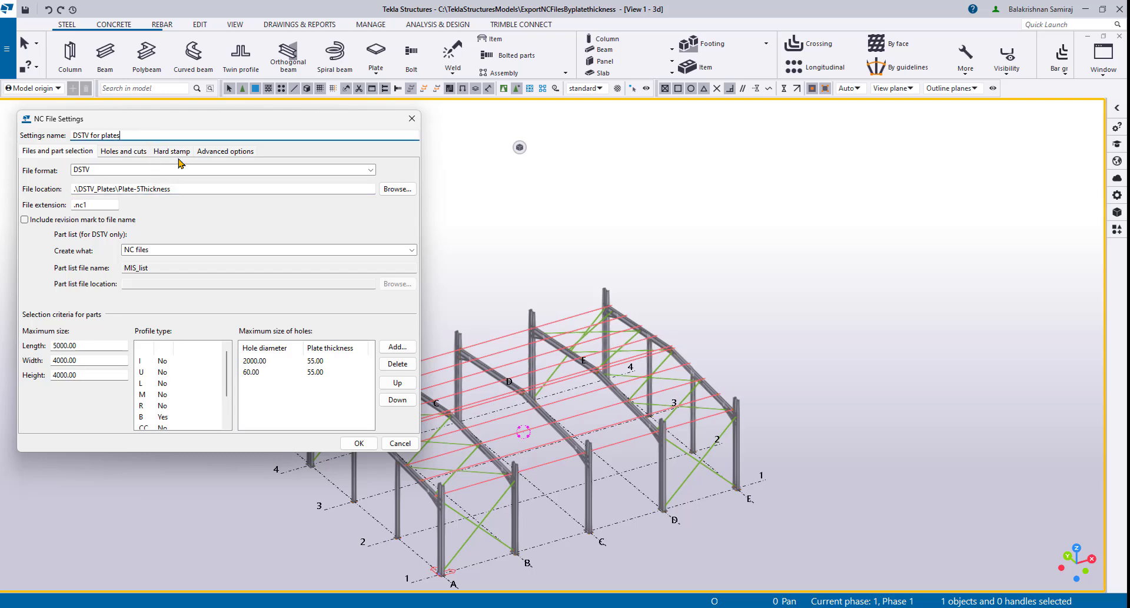
text(5mm)
click(358, 444)
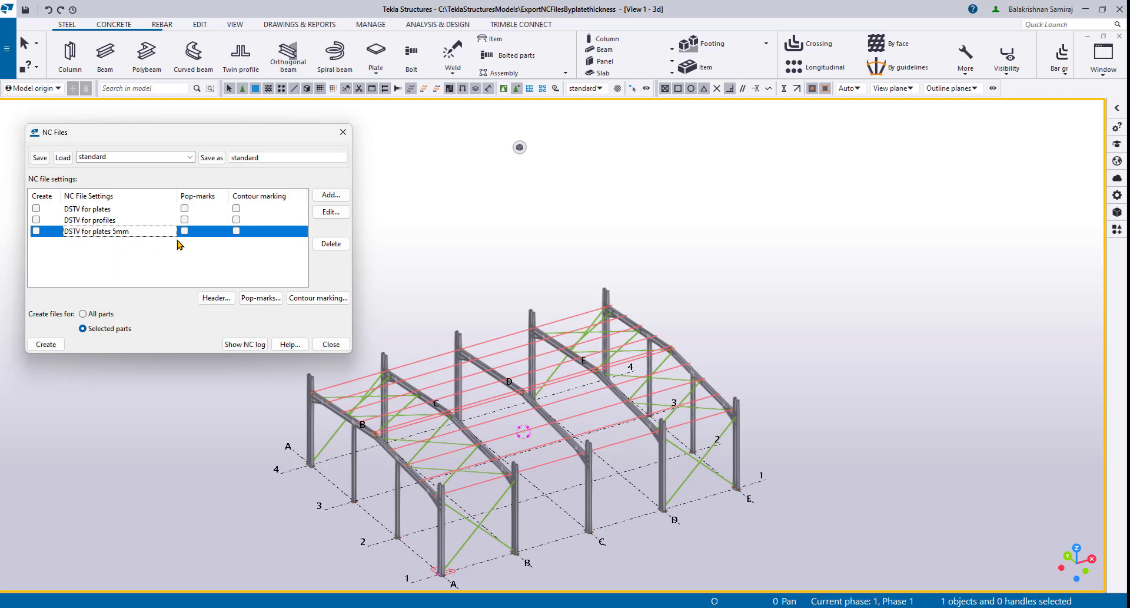
click(332, 245)
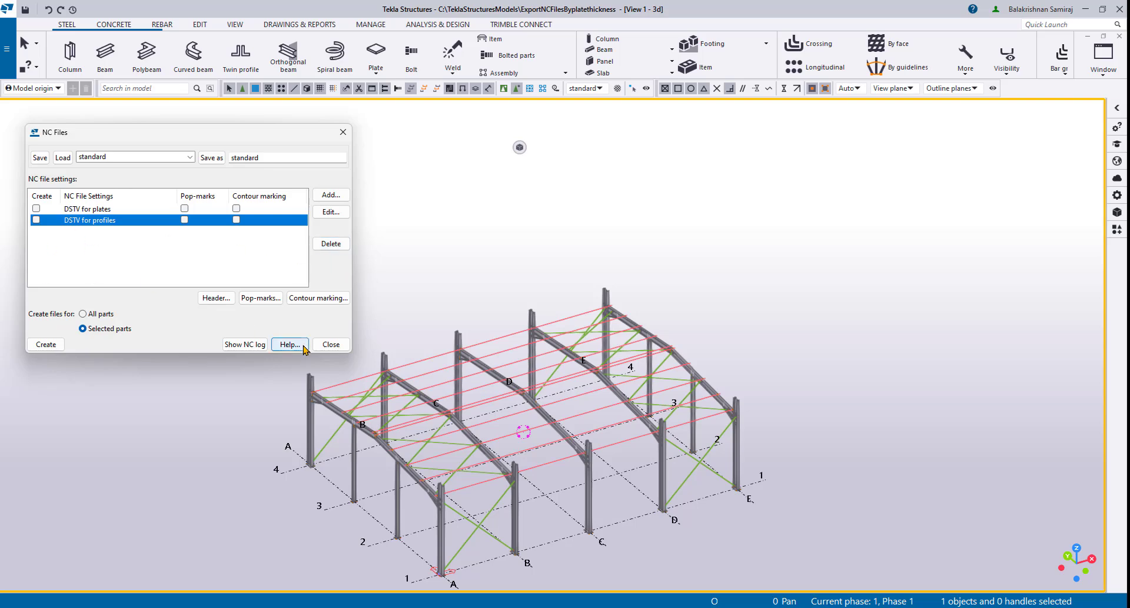
Step: Switch to File Explorer and copy all the DSTV for plates .ncfs files, 3 to 20 thick, from the Attributes folder
key(alt+Tab)
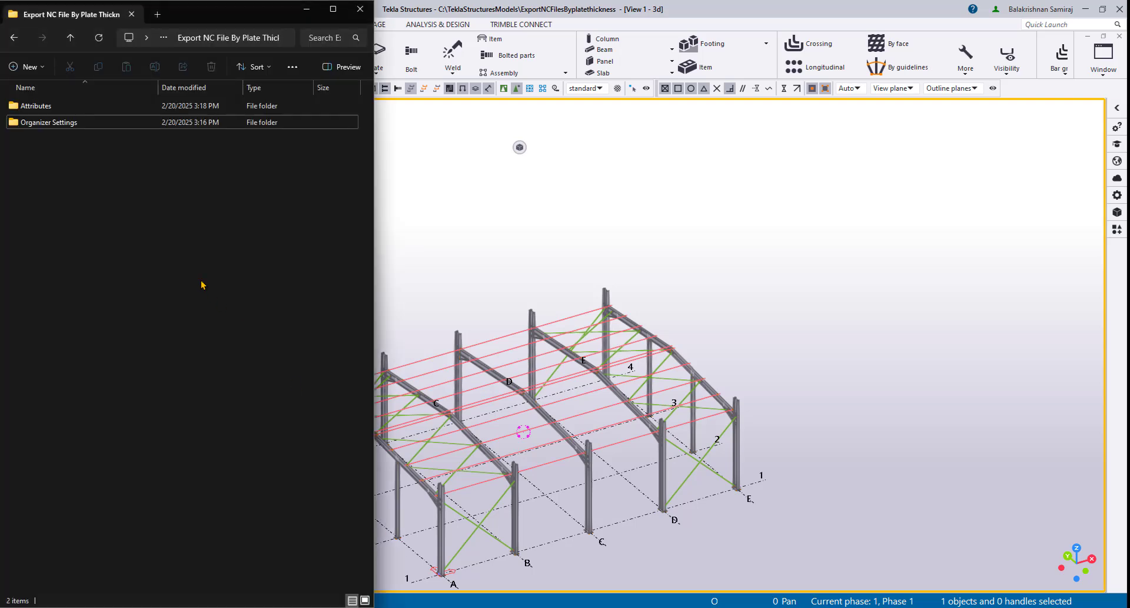
double_click(19, 106)
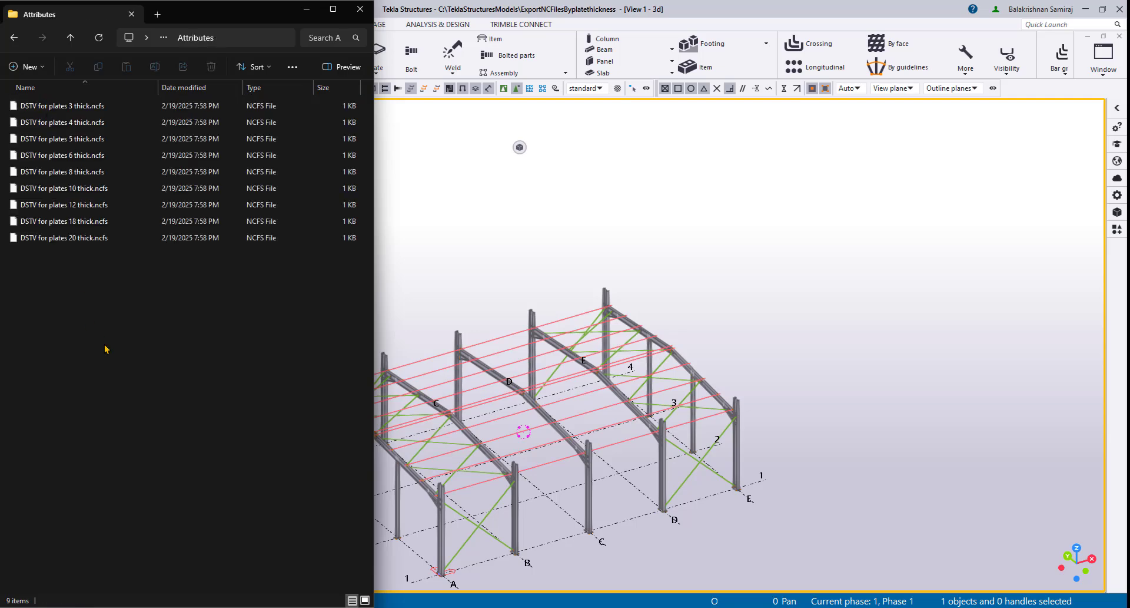
drag(106, 345, 78, 118)
right_click(72, 115)
click(48, 275)
drag(93, 309, 60, 103)
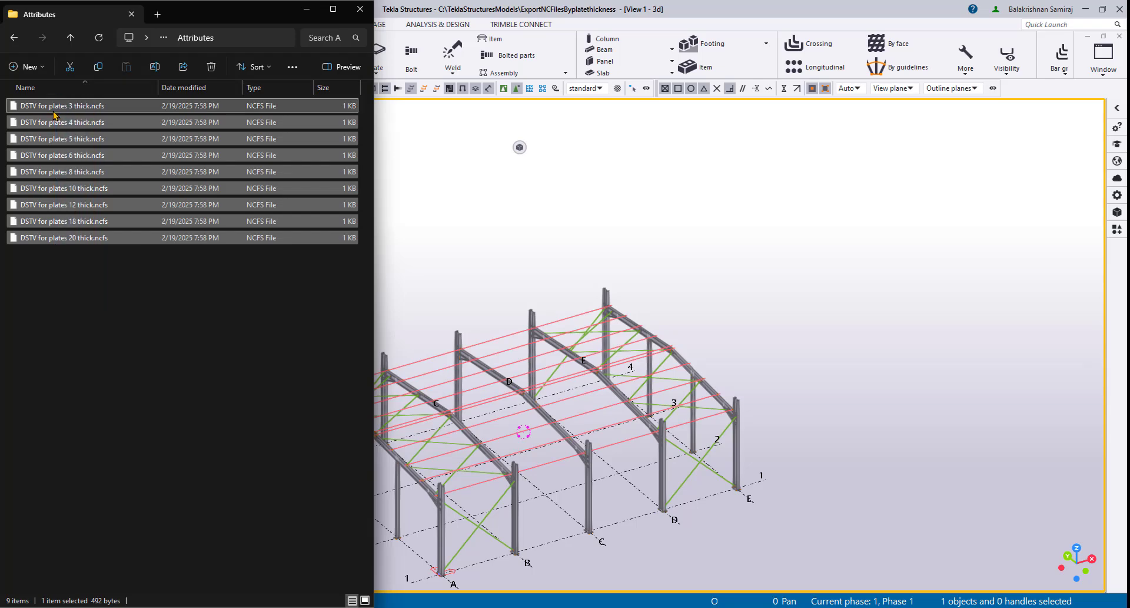
right_click(57, 112)
click(90, 127)
Step: Paste the copied .ncfs files into the attributes folder of the ExportNCFilesByplatethickness model folder
click(472, 197)
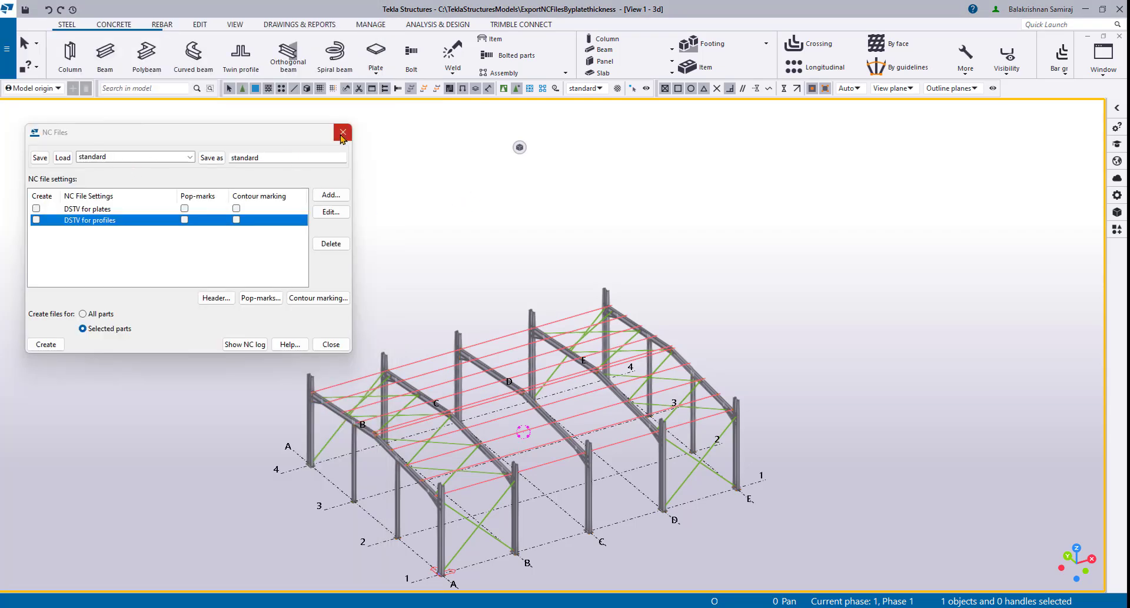
click(6, 48)
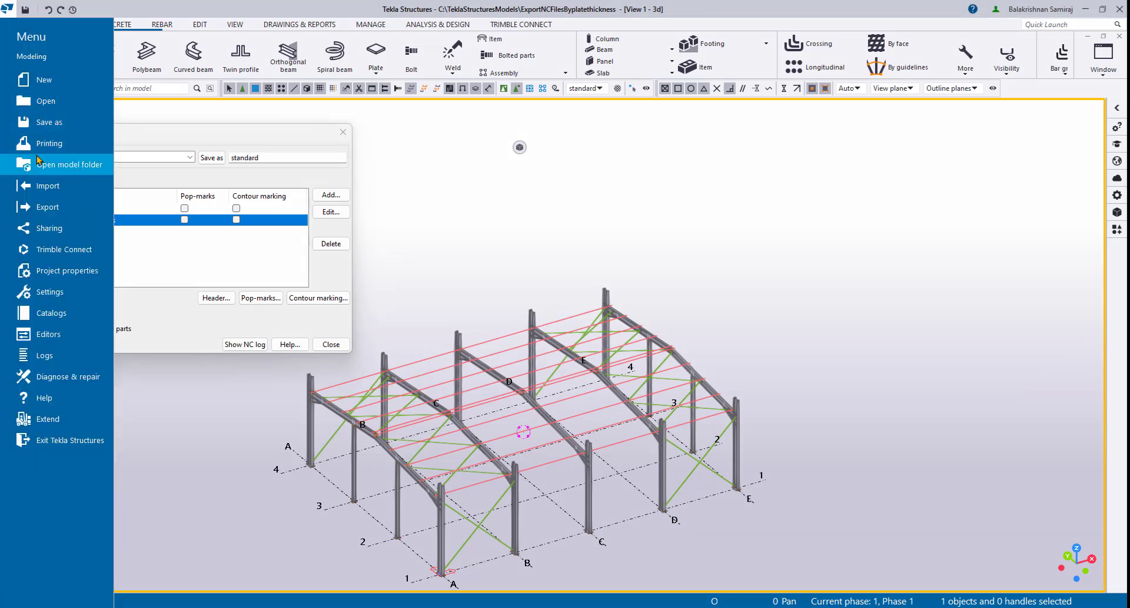
click(78, 167)
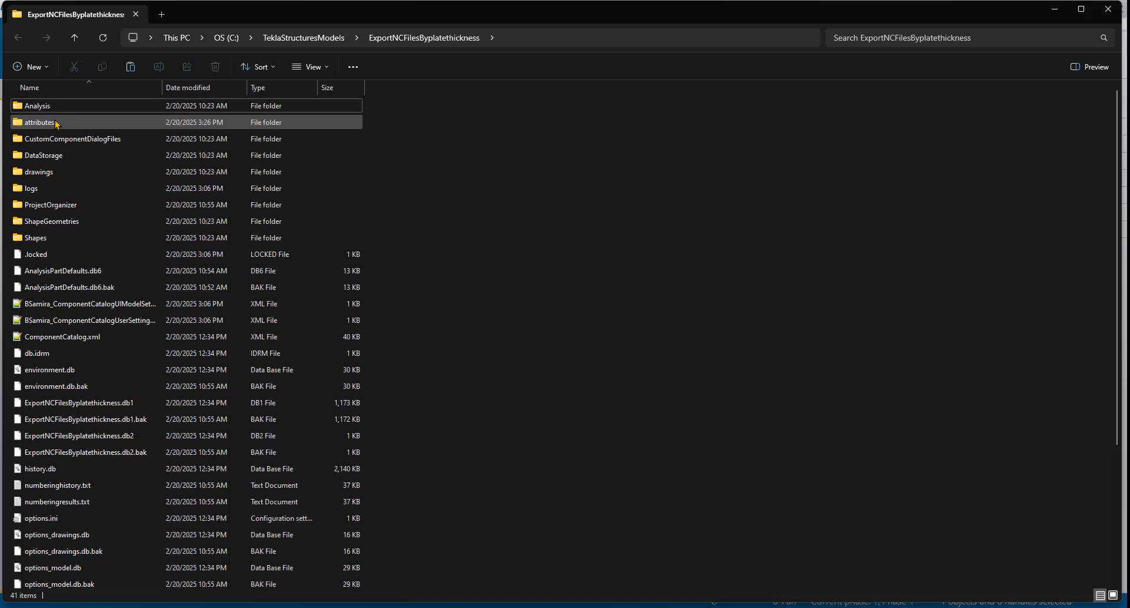
click(28, 124)
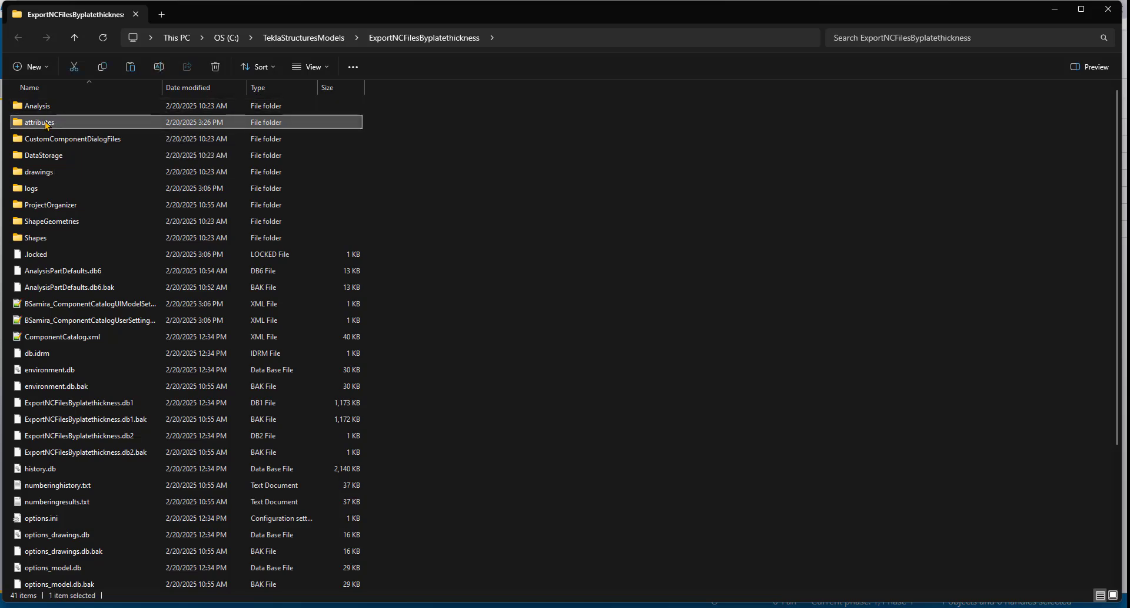
double_click(47, 125)
right_click(452, 200)
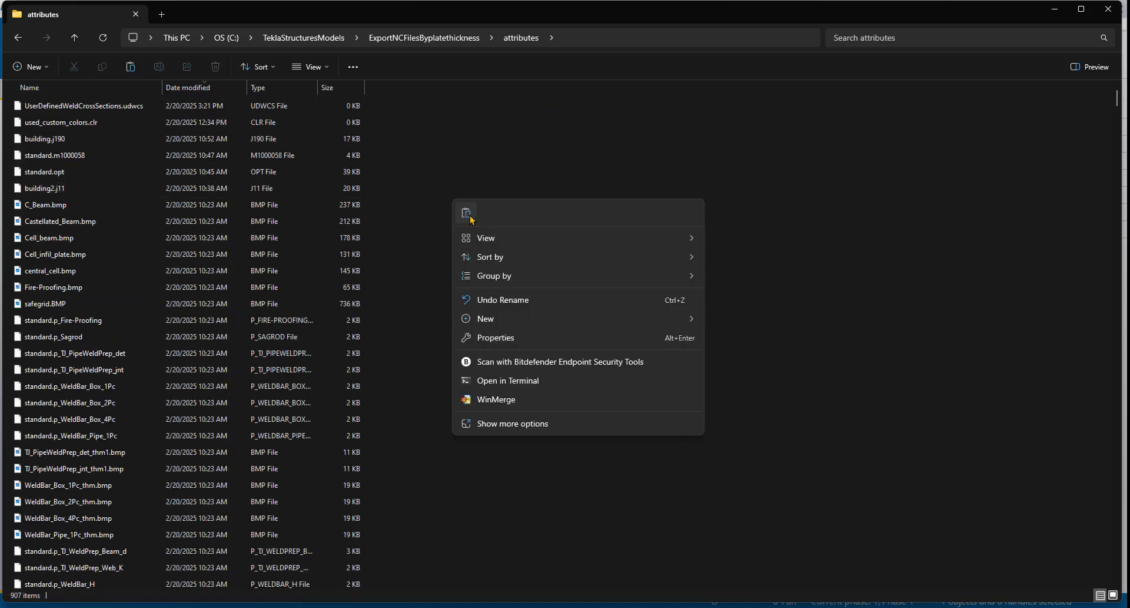
click(466, 214)
scroll(466, 230, down, 6)
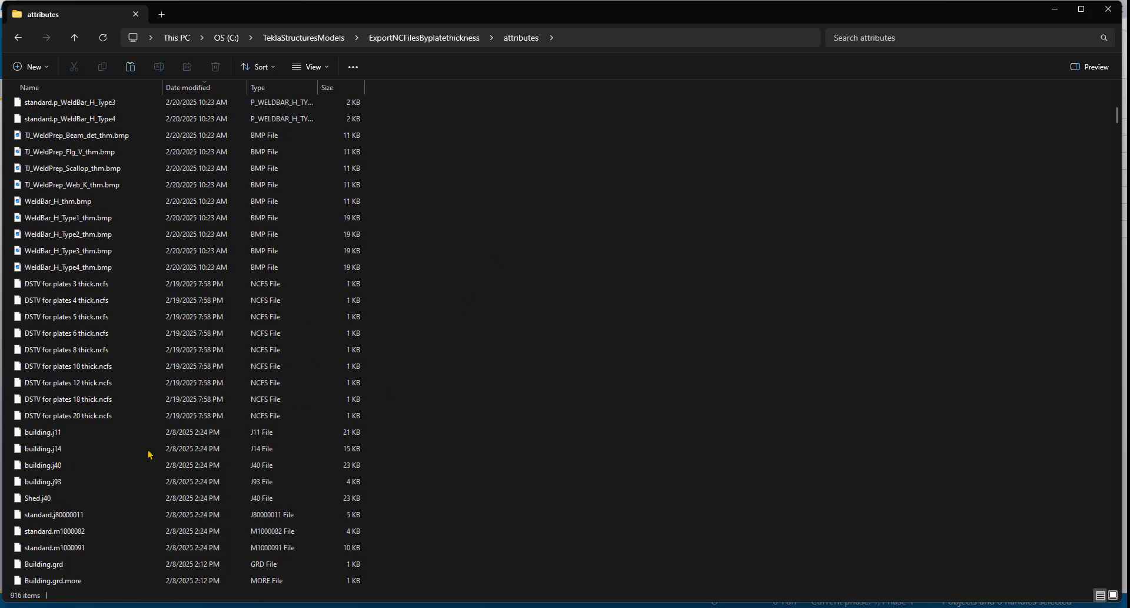
click(1109, 10)
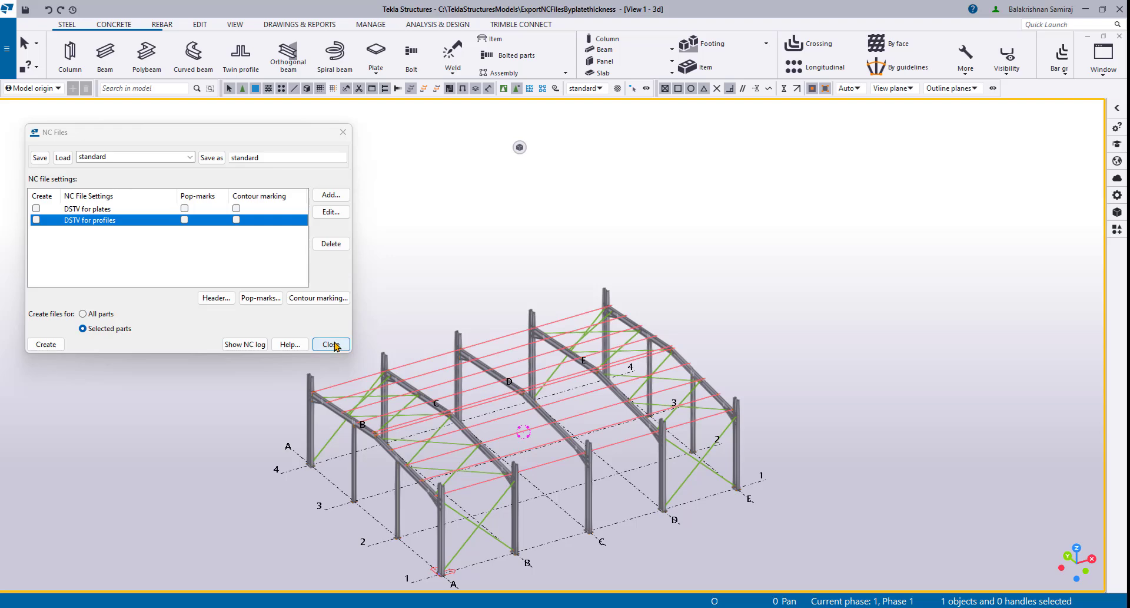
Step: Close and reopen the NC files export settings and enlarge the window to show the full settings list
click(331, 345)
click(6, 51)
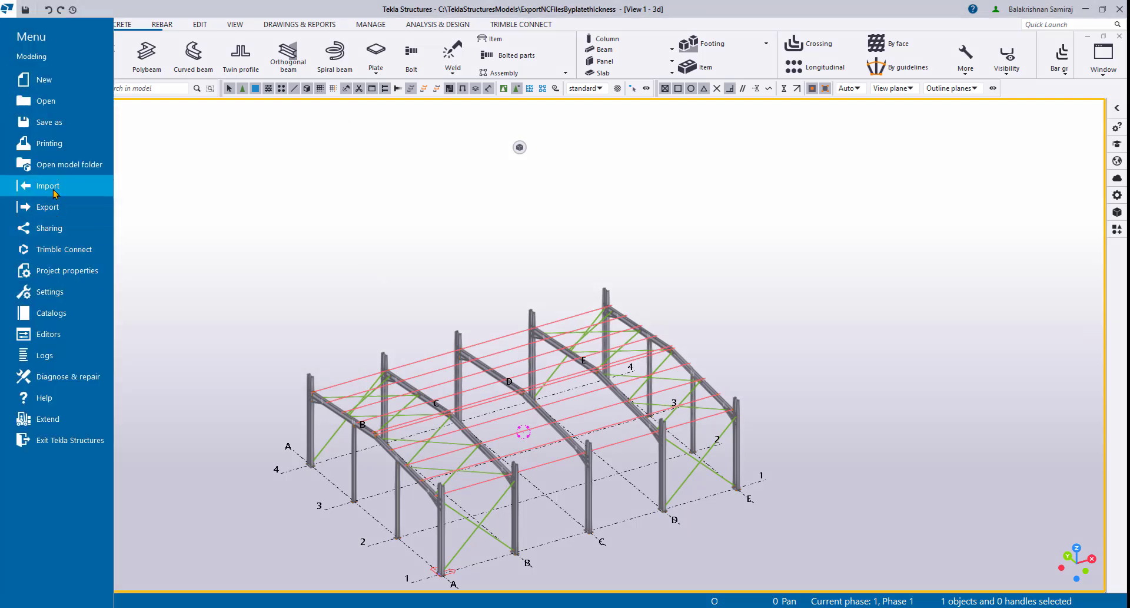
click(83, 201)
click(150, 76)
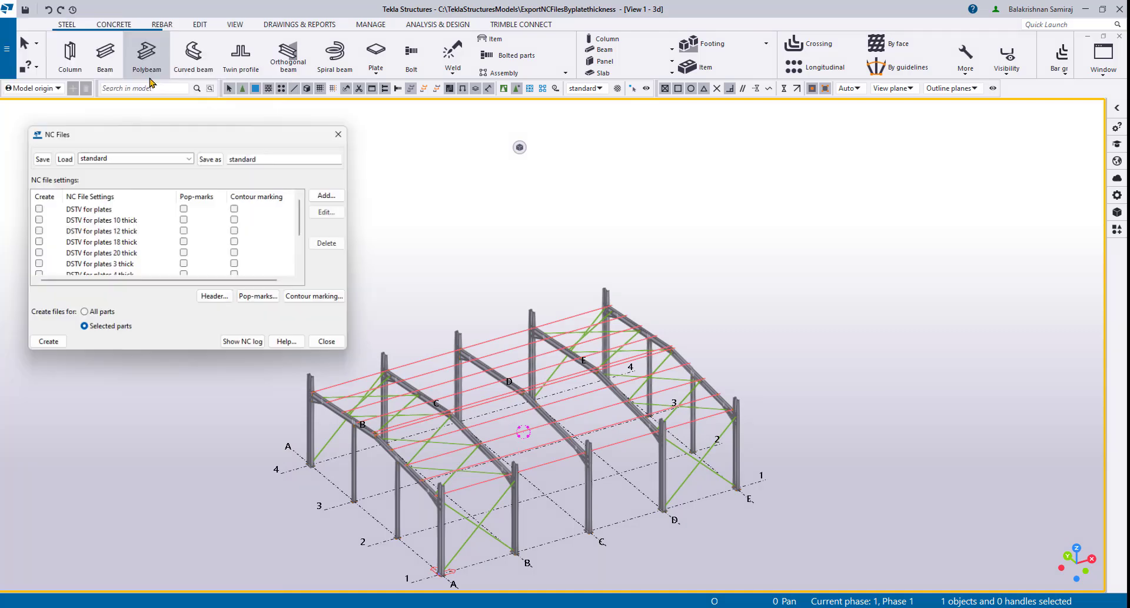
drag(195, 355, 195, 431)
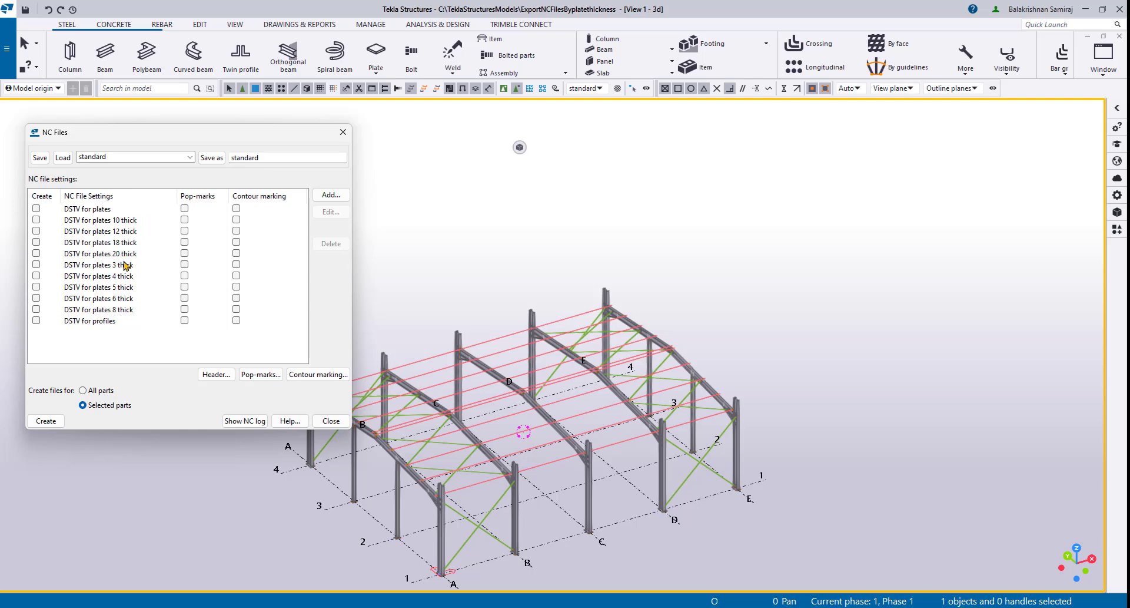
Step: Examine the file location and part selection criteria of the DSTV for plates 3 thick settings
click(116, 232)
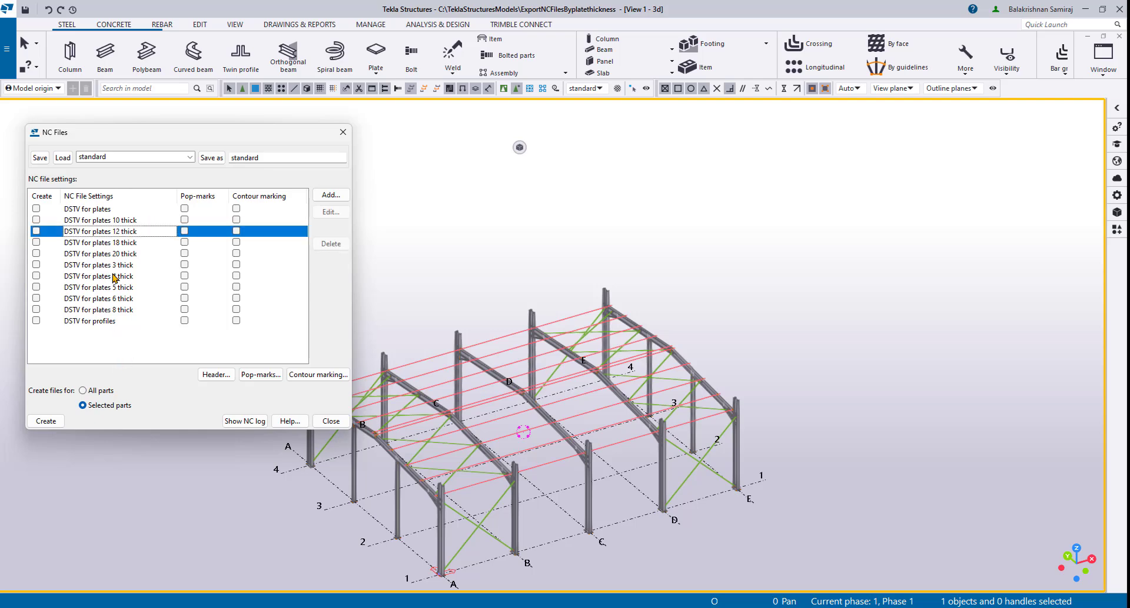
click(115, 277)
click(123, 265)
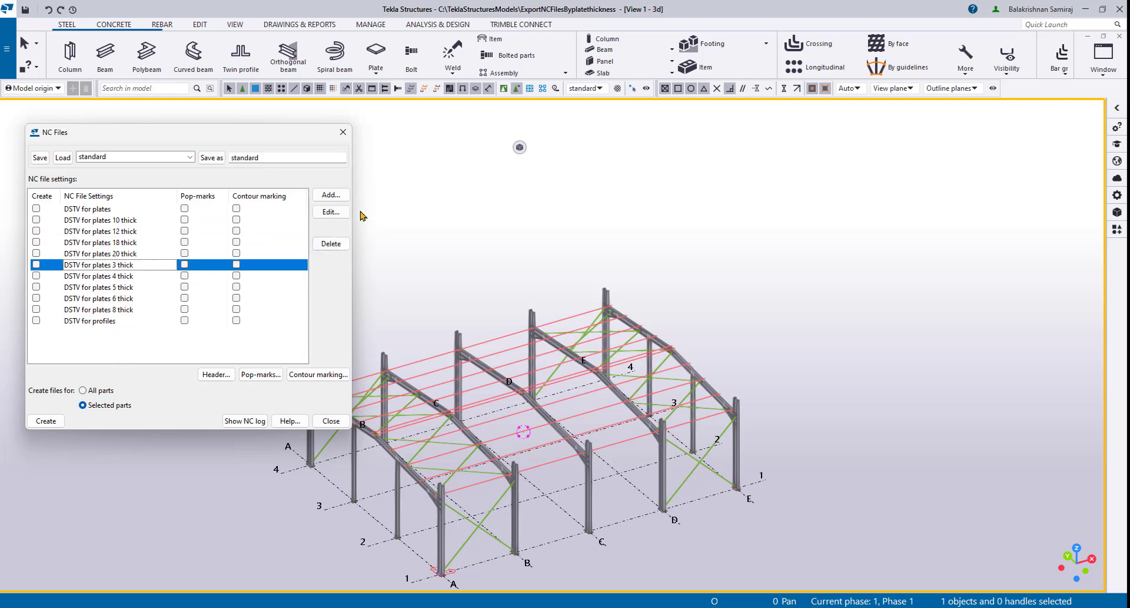
click(331, 212)
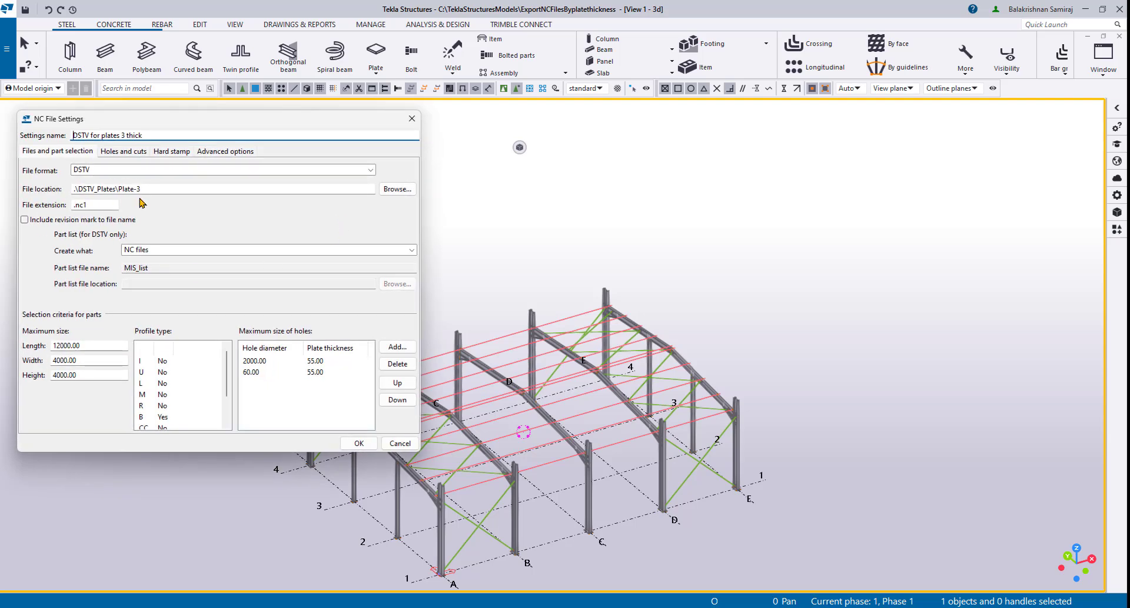
click(412, 119)
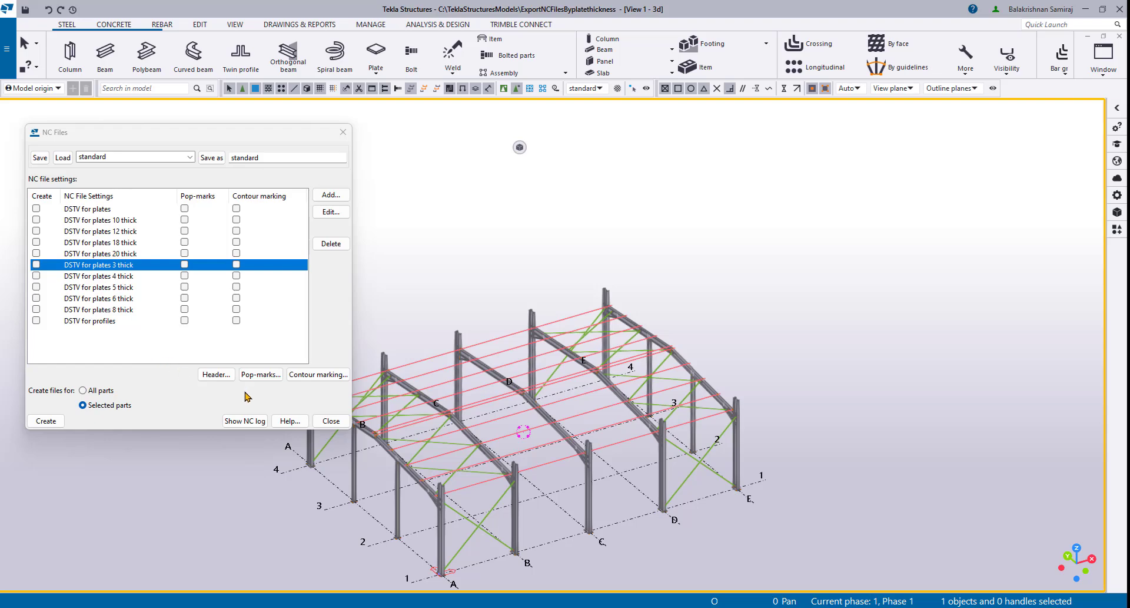
middle_drag(530, 468, 601, 490)
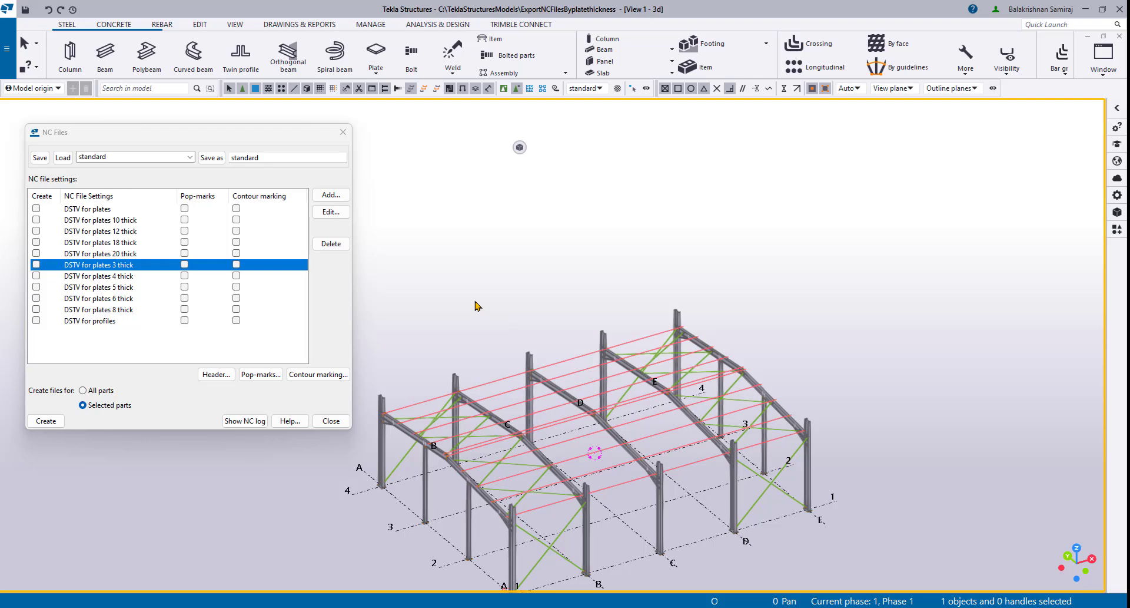
drag(410, 286, 510, 401)
key(ctrl+g)
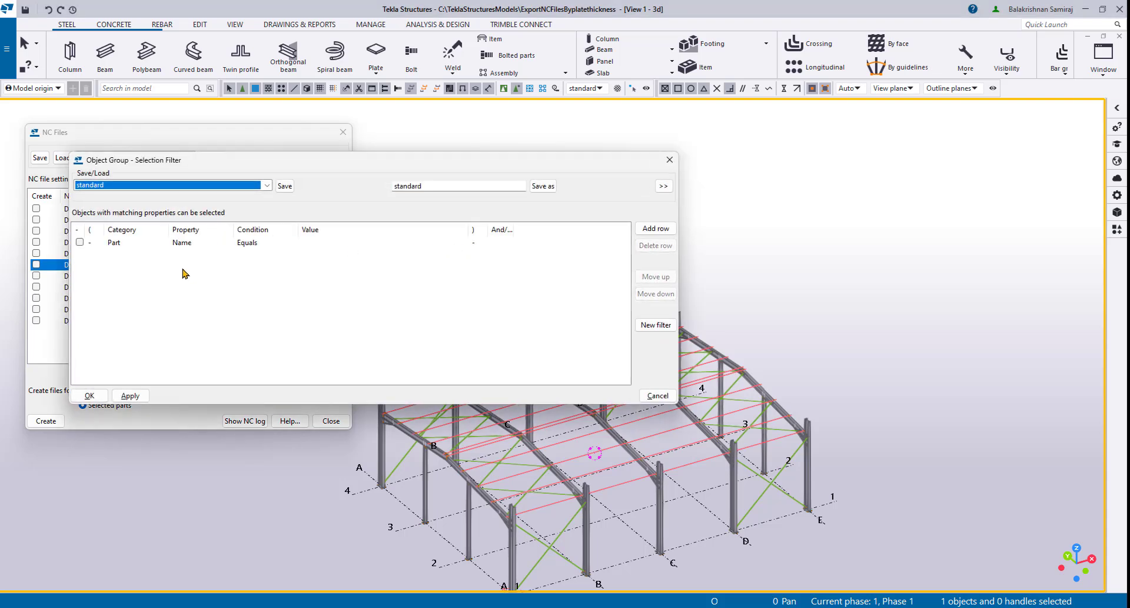
click(384, 243)
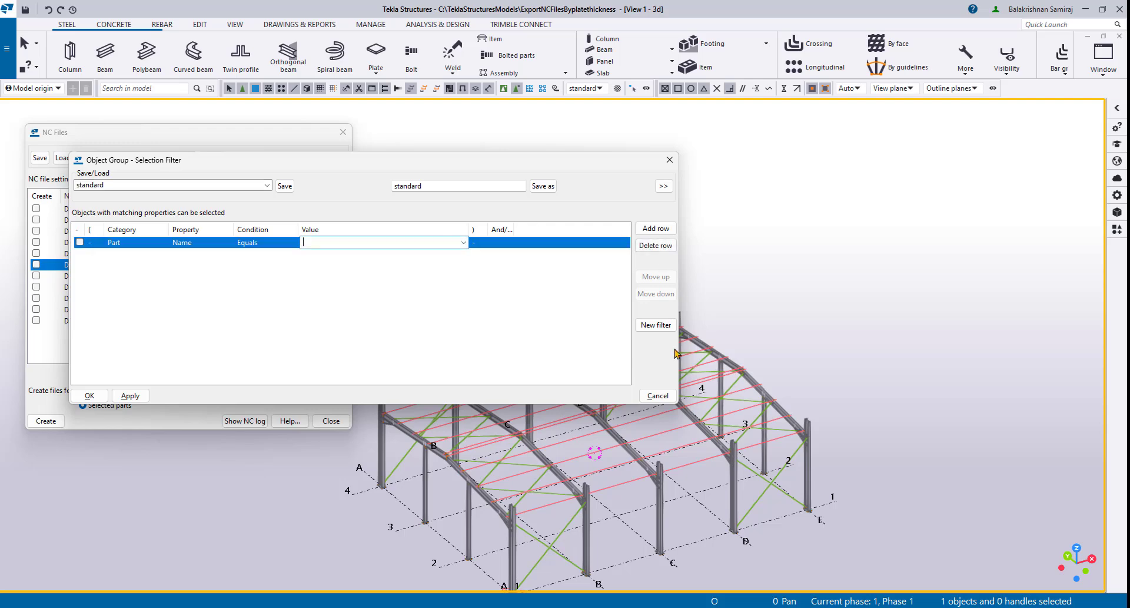
click(658, 395)
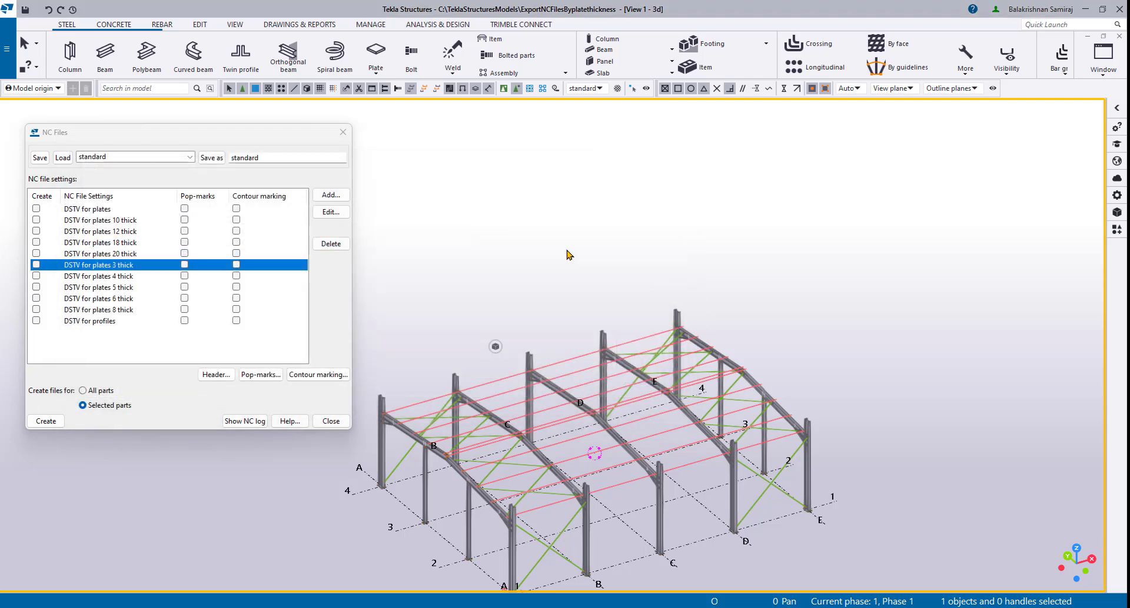
Step: Open the Organizer, synchronize it with the model, and pin its window so it stays above the model view
click(361, 27)
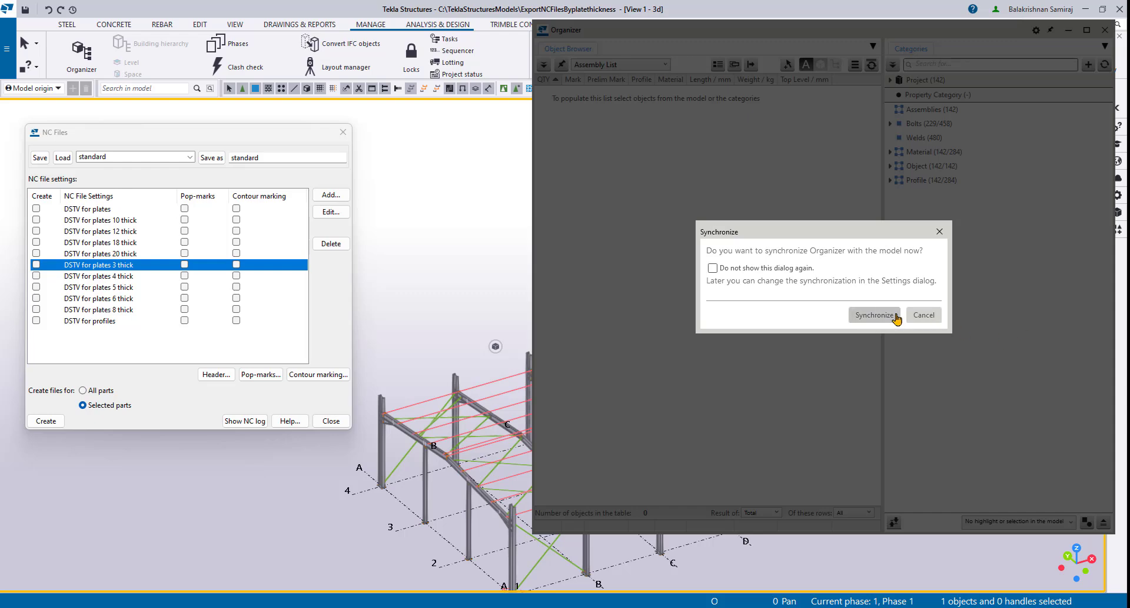
click(875, 314)
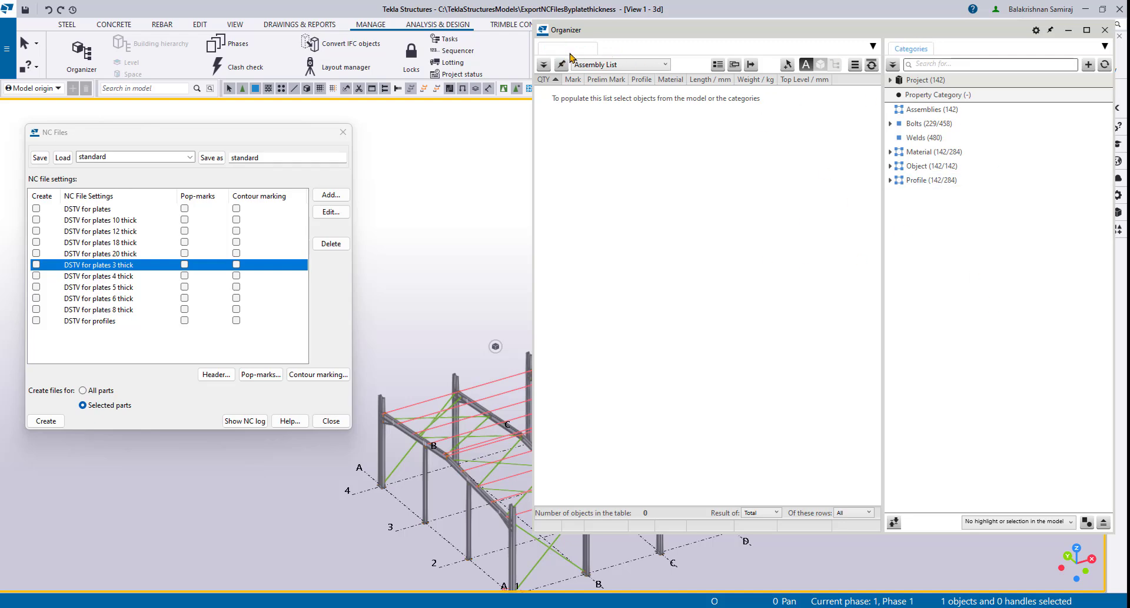
click(381, 455)
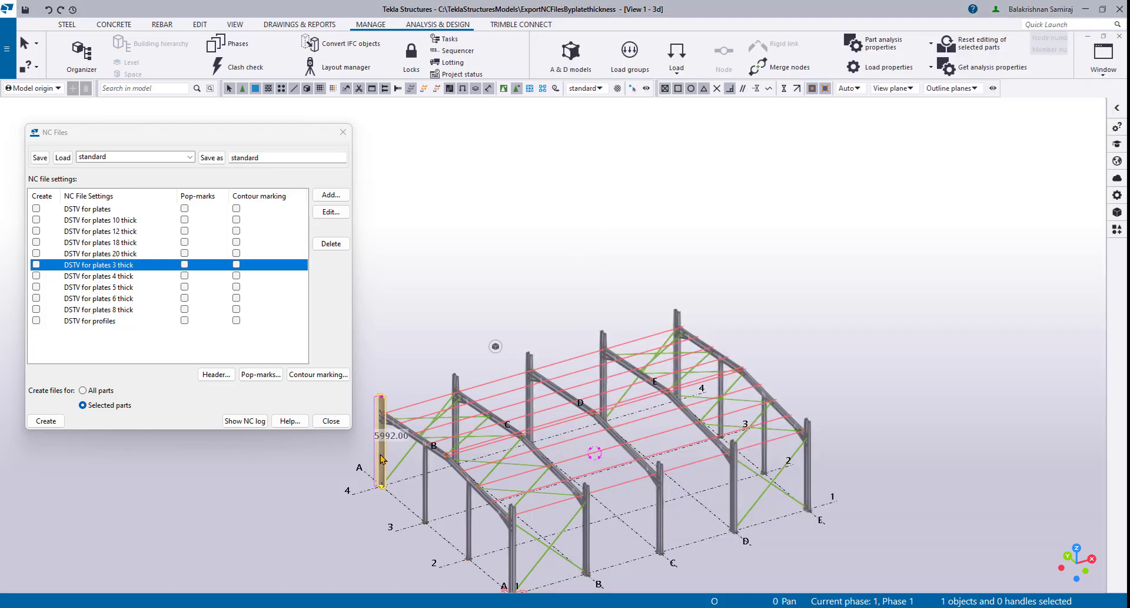
key(alt+Tab)
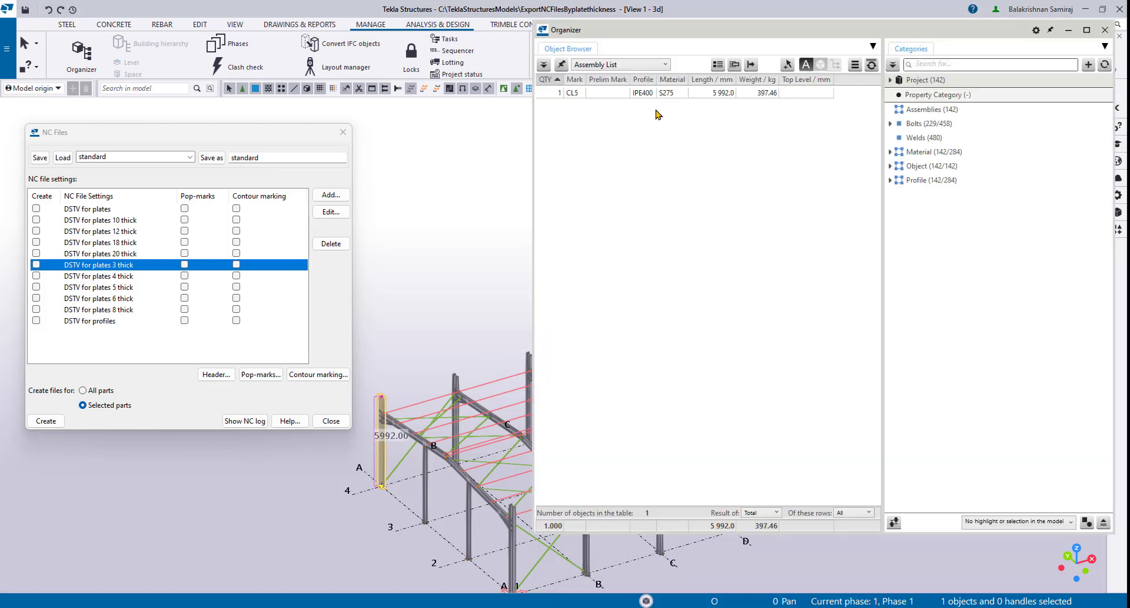
click(1050, 29)
click(597, 90)
click(401, 312)
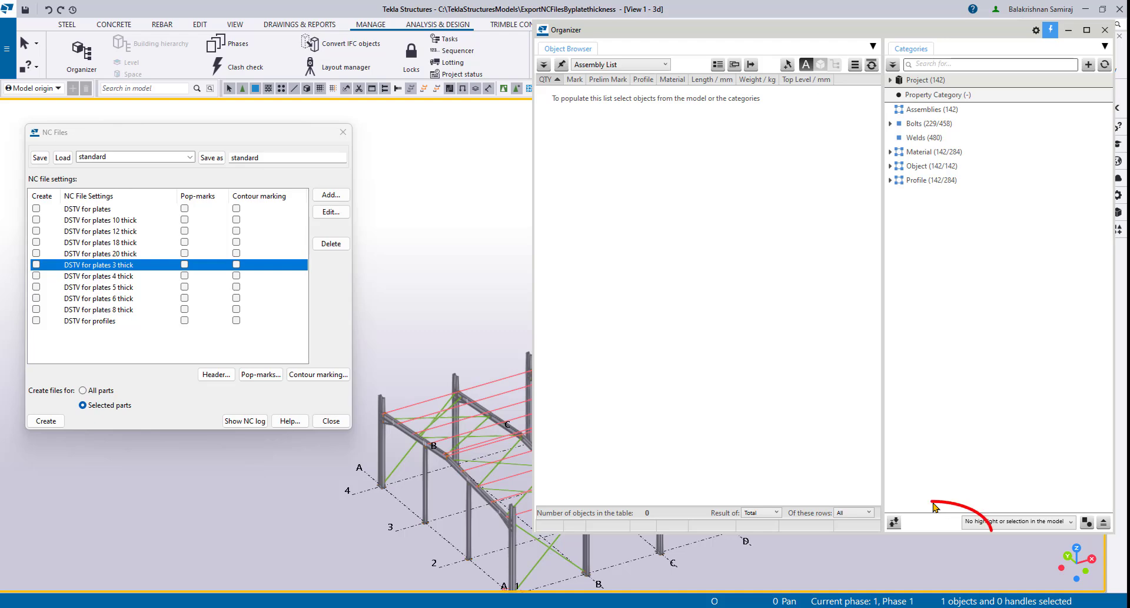
Step: Import Steel Parts.category from the ProjectOrganizer folder of New model 122 into the Organizer categories
click(896, 523)
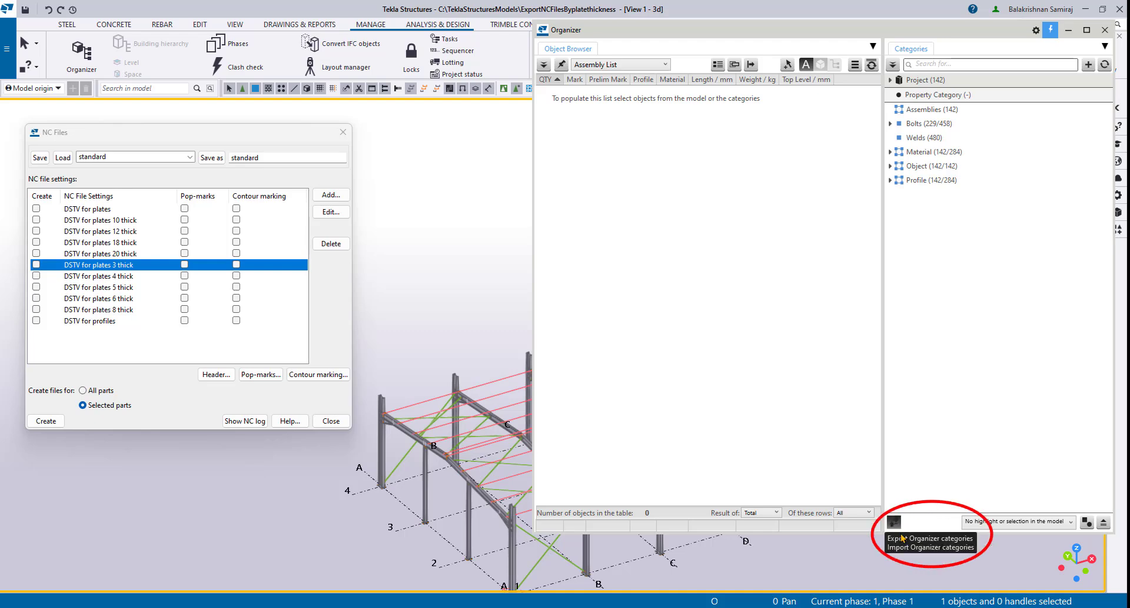
click(924, 547)
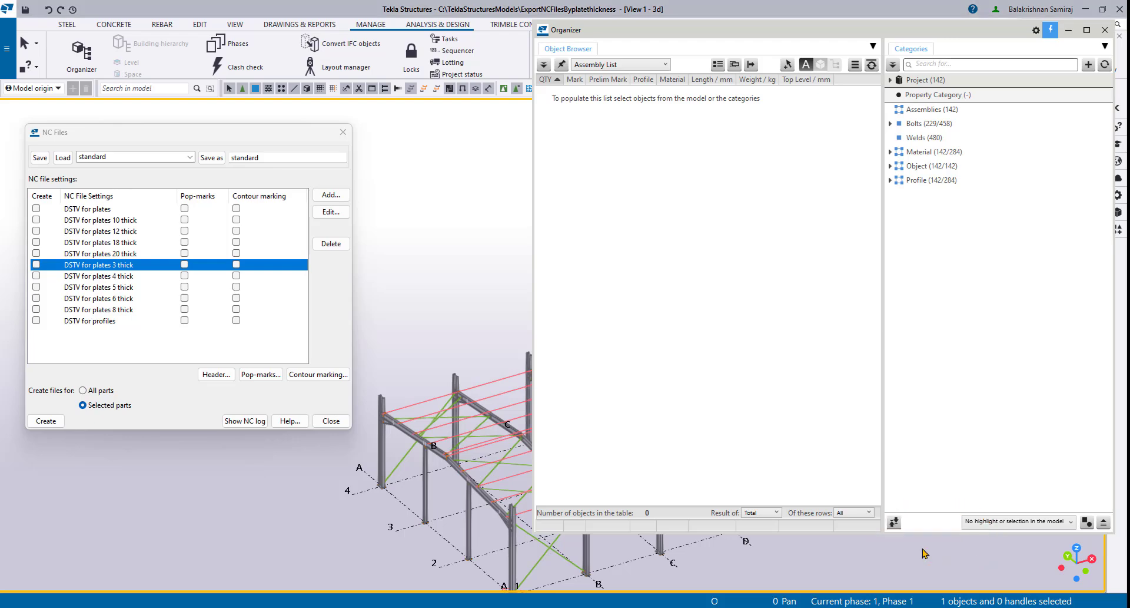
click(927, 280)
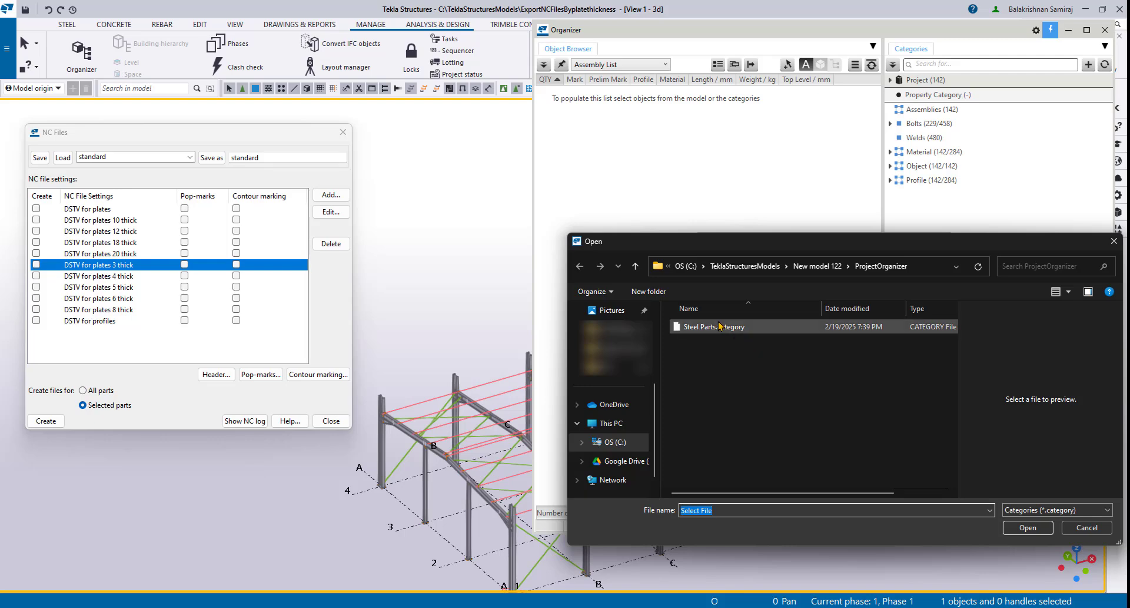
click(710, 328)
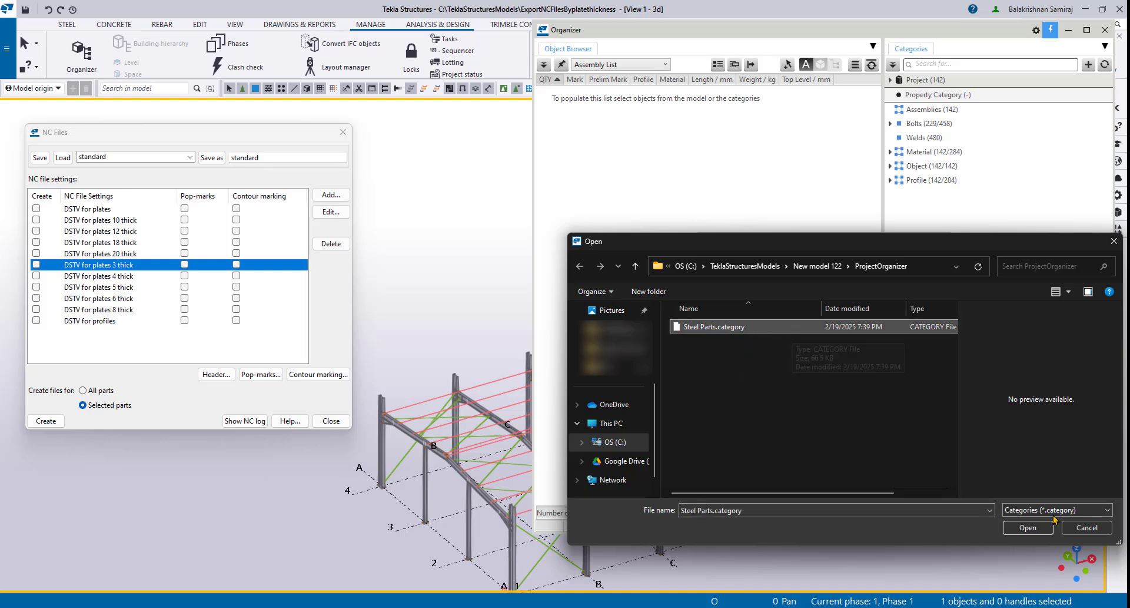
click(1020, 527)
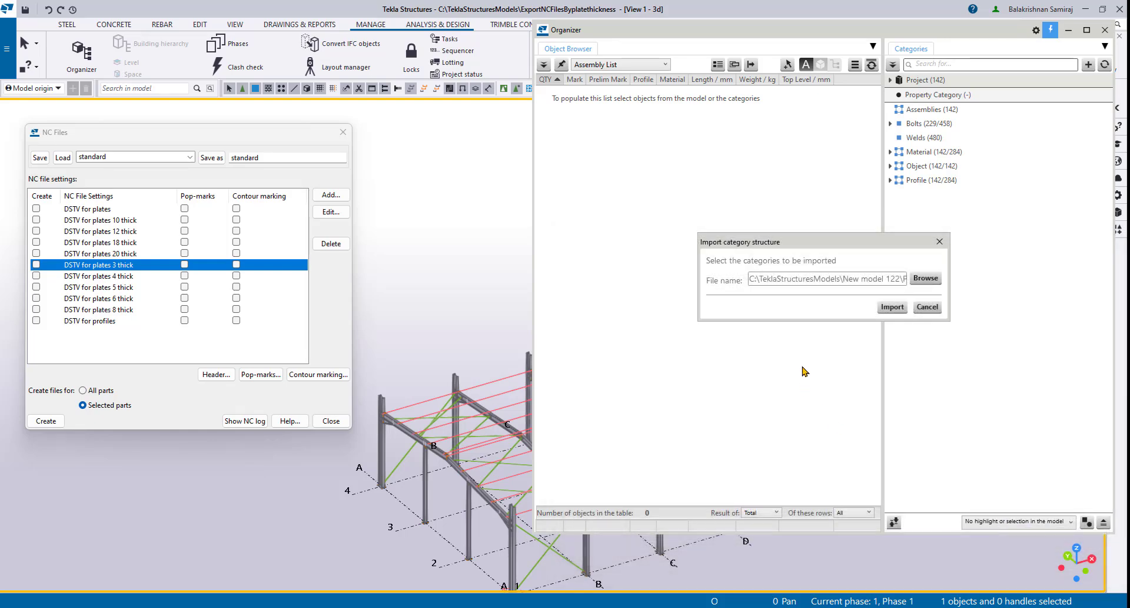
click(893, 307)
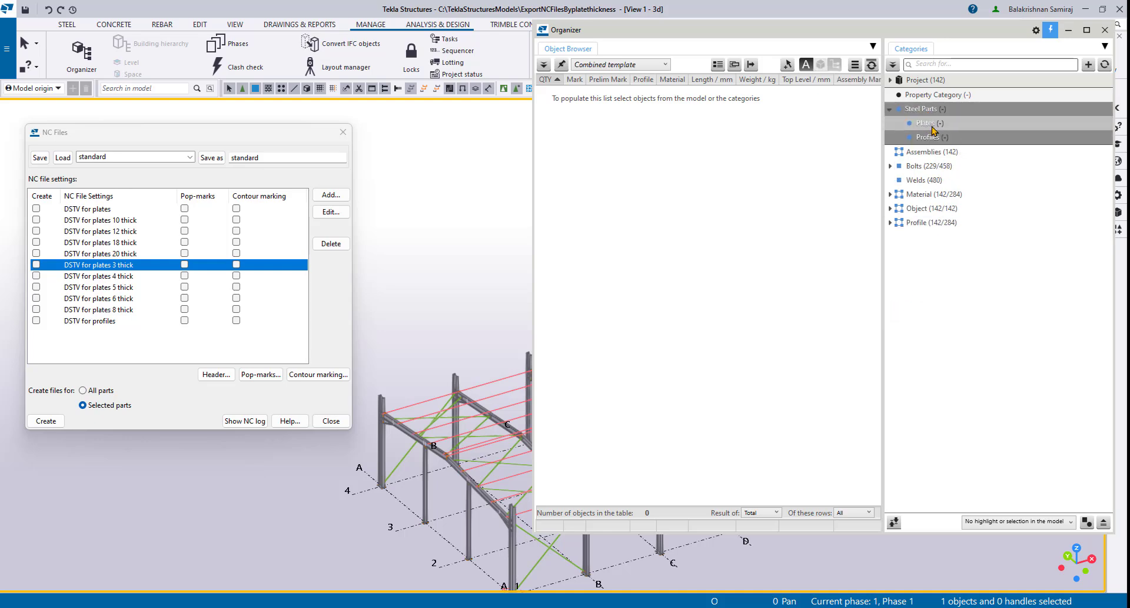
click(931, 137)
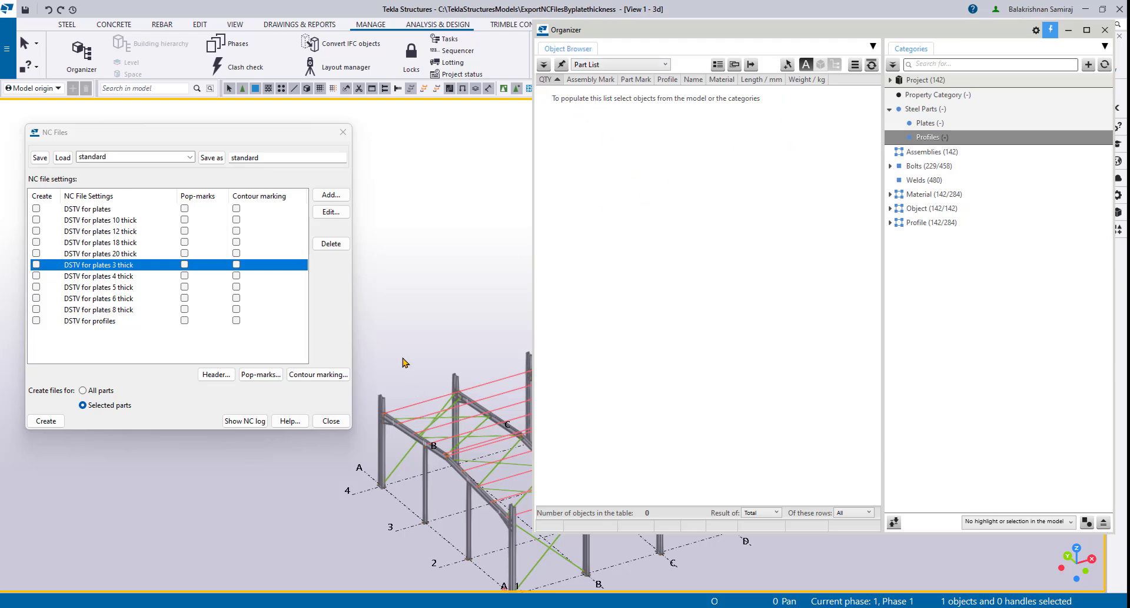
drag(404, 354, 367, 456)
click(415, 285)
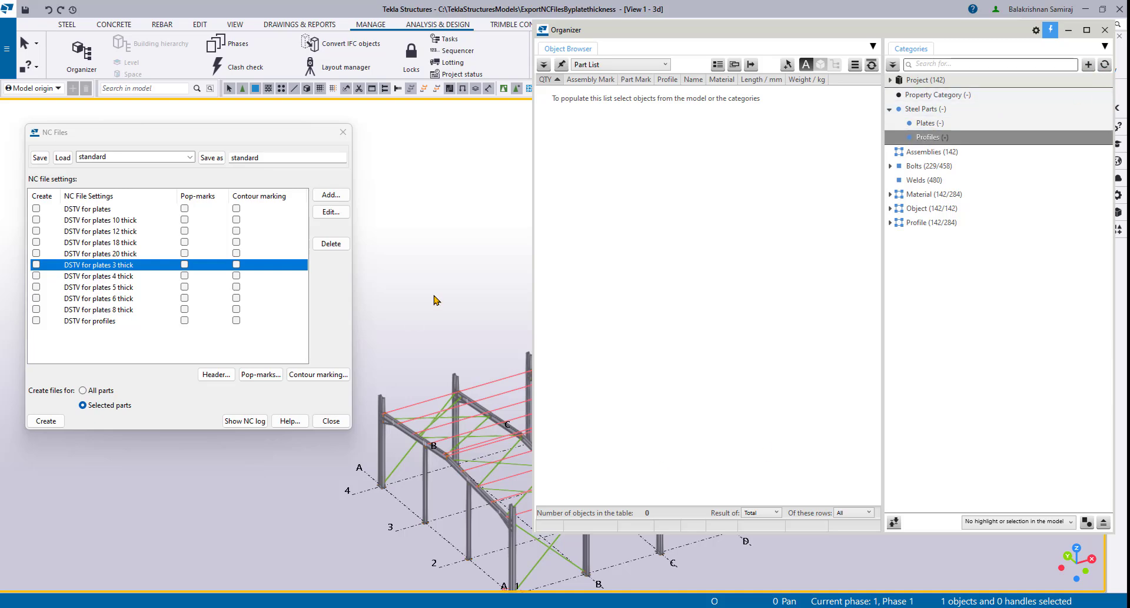
Step: Examine the model source and selection filters in the Steel Parts category properties, leaving them unmodified
right_click(928, 109)
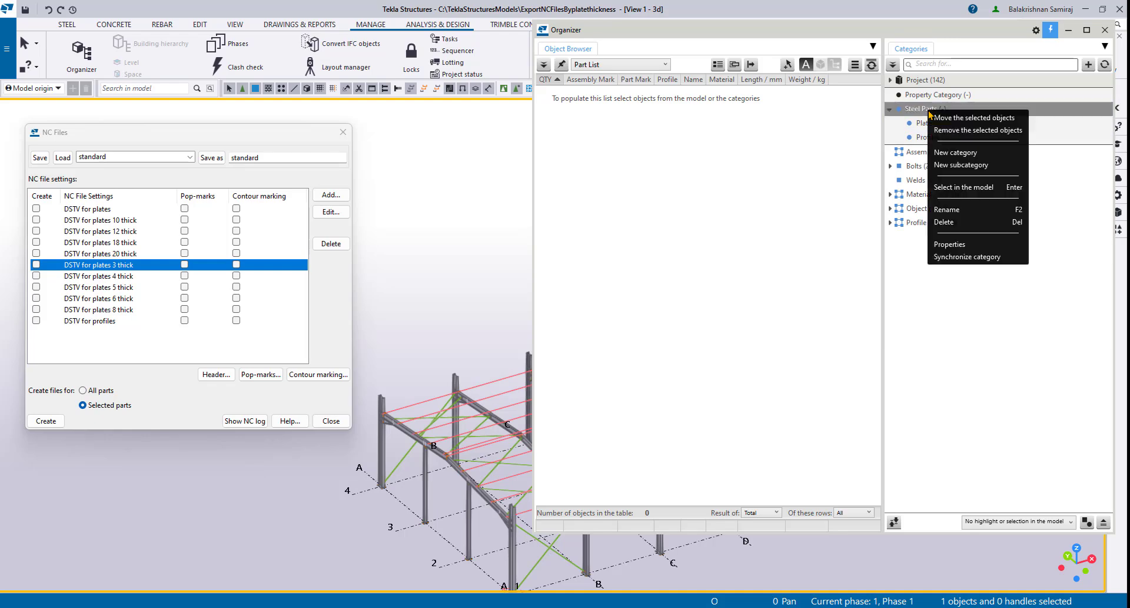
click(953, 244)
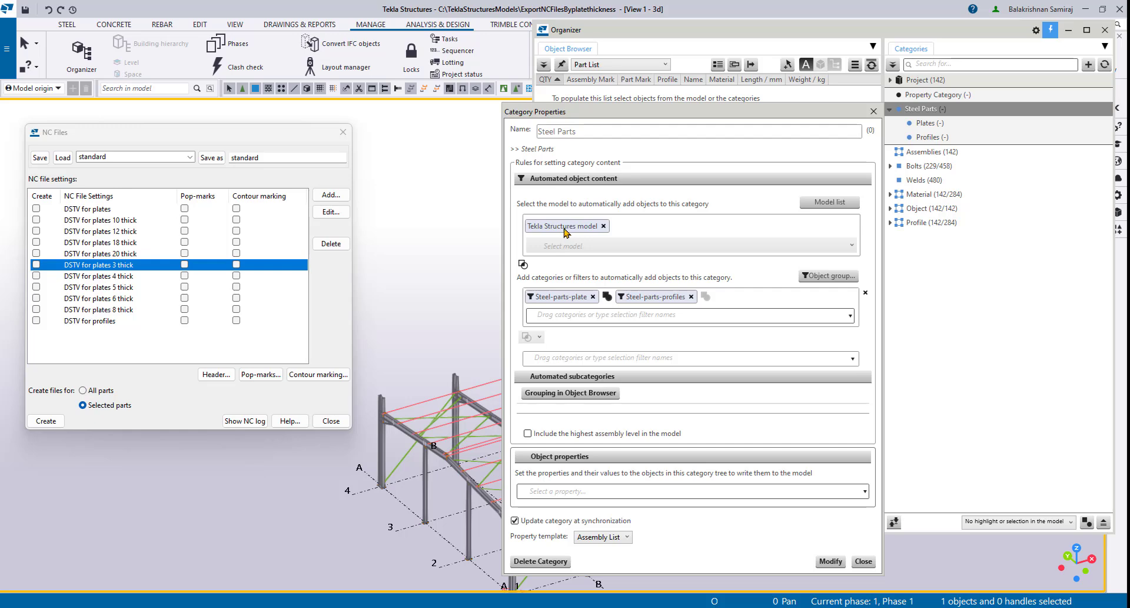
click(690, 246)
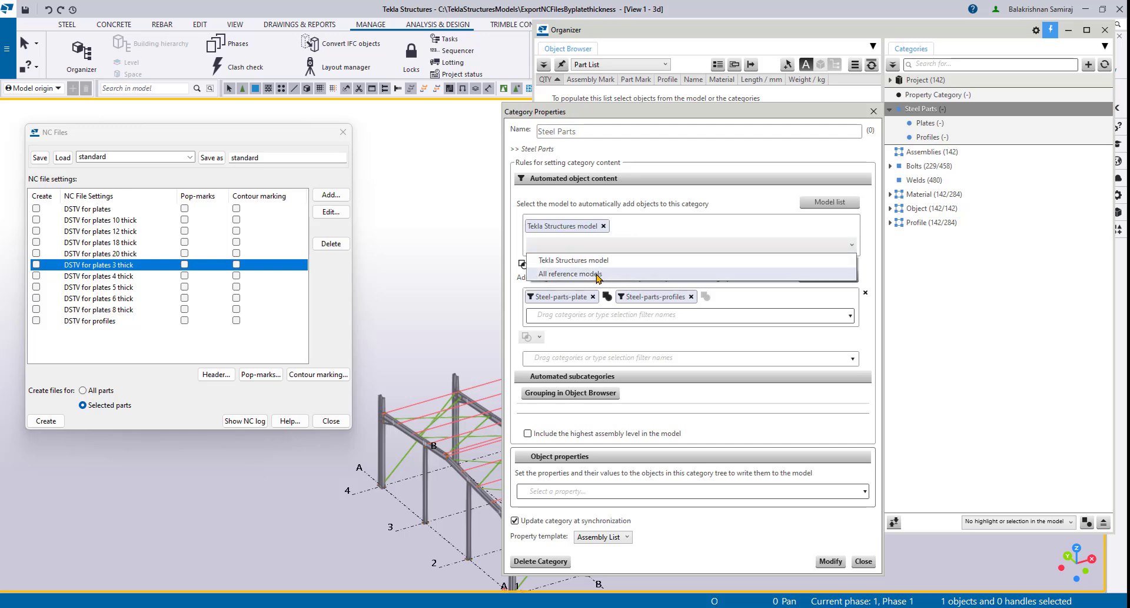
click(665, 230)
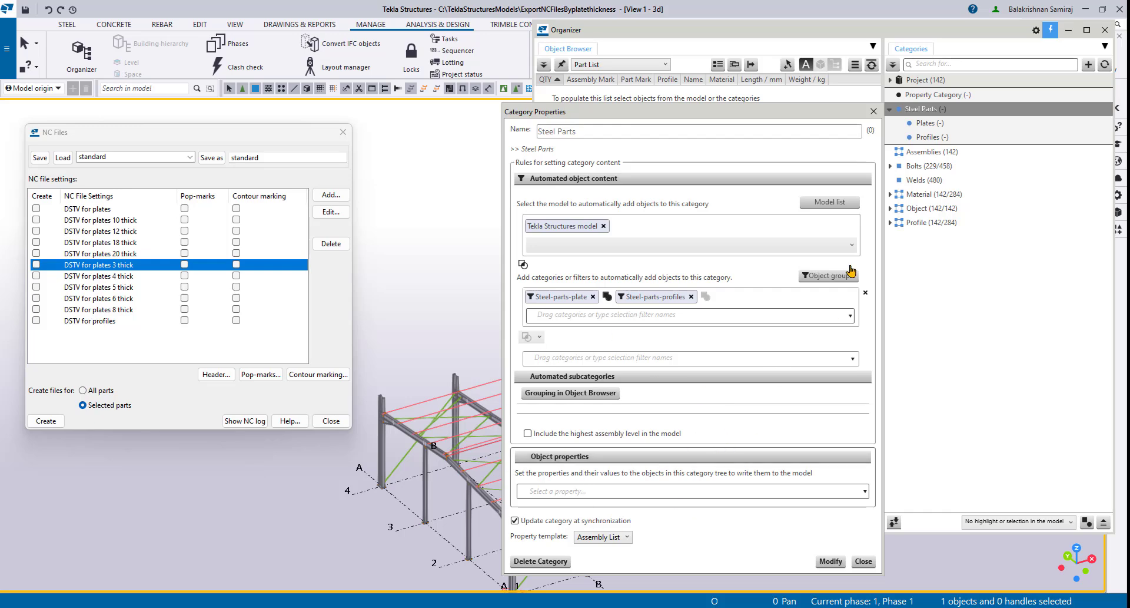
click(873, 111)
Step: Examine the selection filter and automated subcategory rules in the properties of the Plates and Profiles categories
right_click(932, 124)
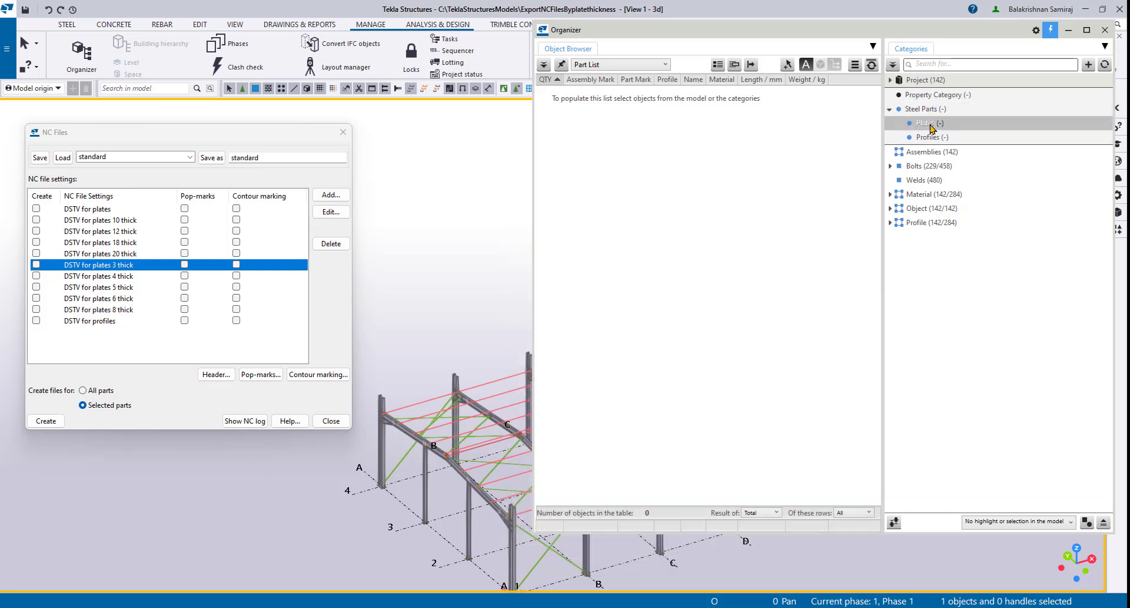
click(966, 271)
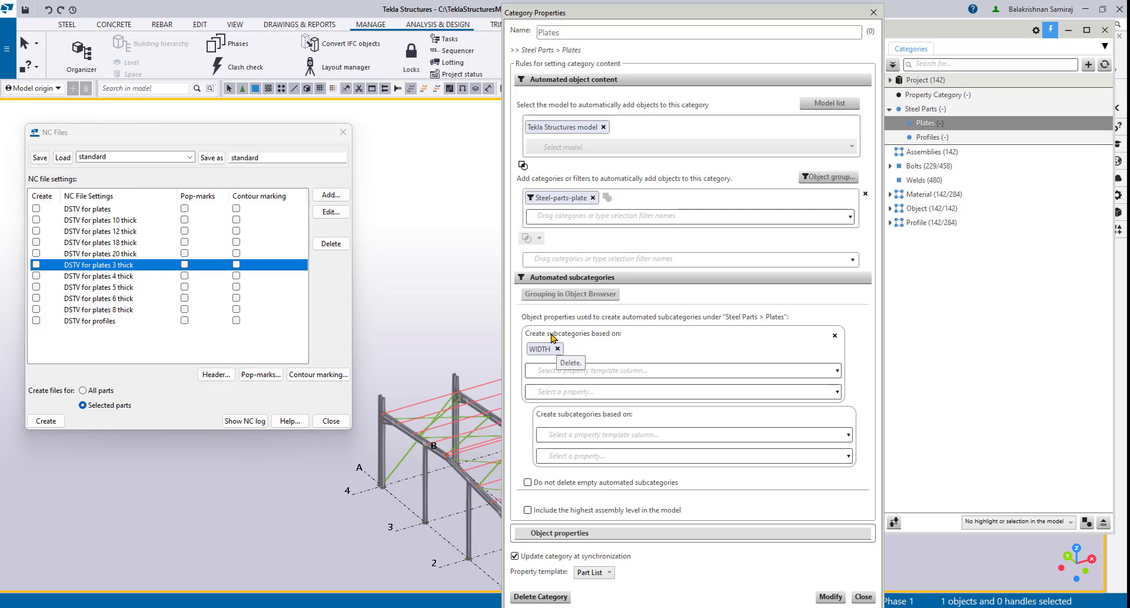
click(875, 12)
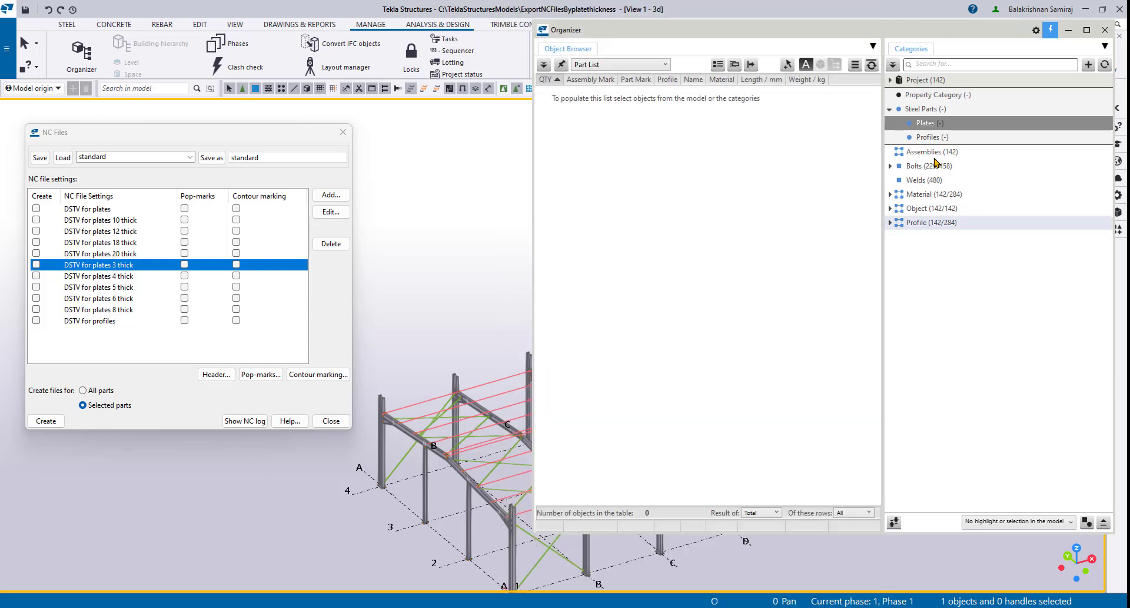
click(933, 139)
right_click(934, 139)
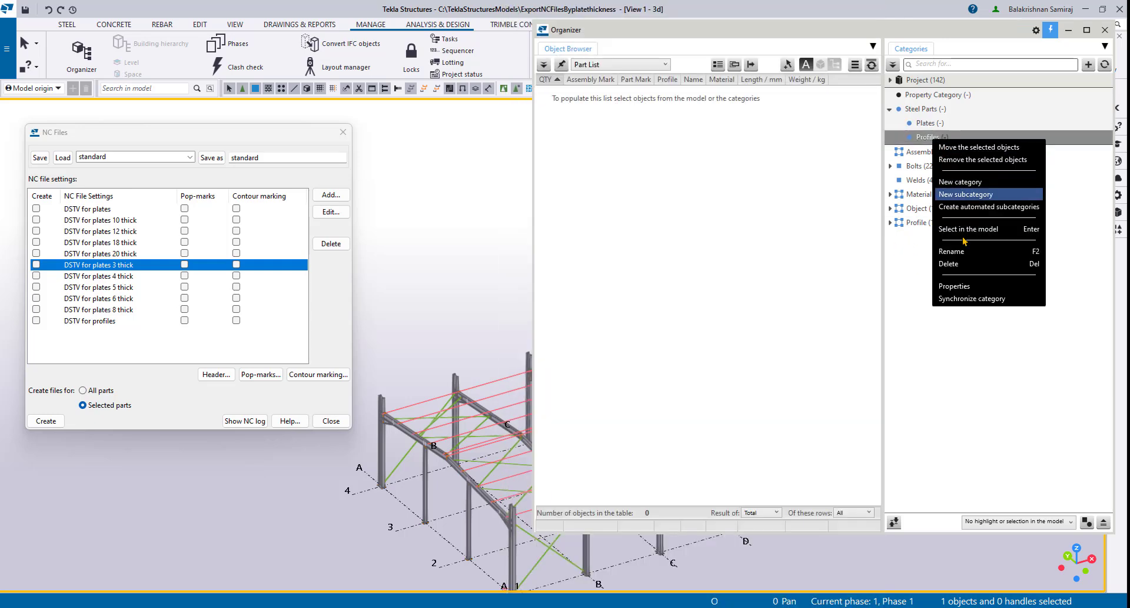
click(965, 283)
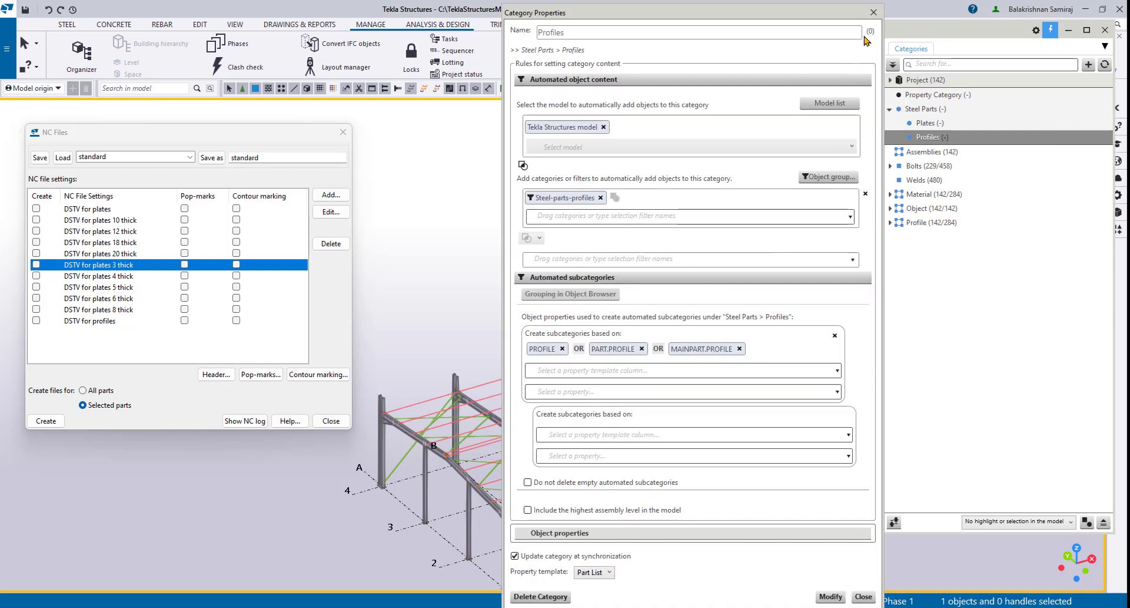
click(874, 12)
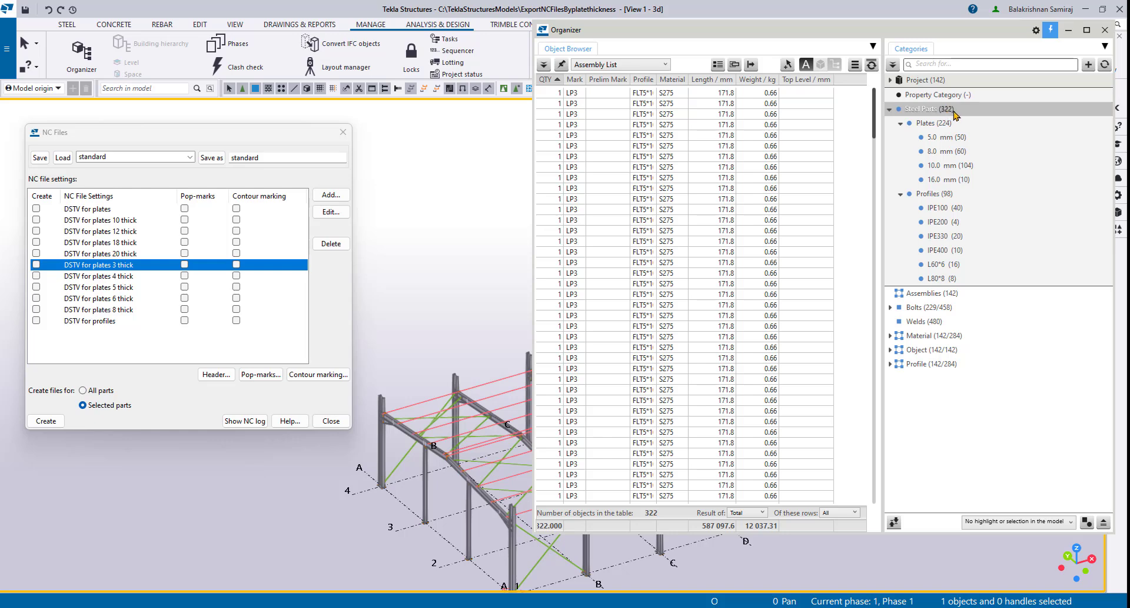
Step: Move the NC Files window clear of the model and fit the frame structure into the free view area
scroll(475, 489, down, 3)
middle_drag(478, 503, 345, 536)
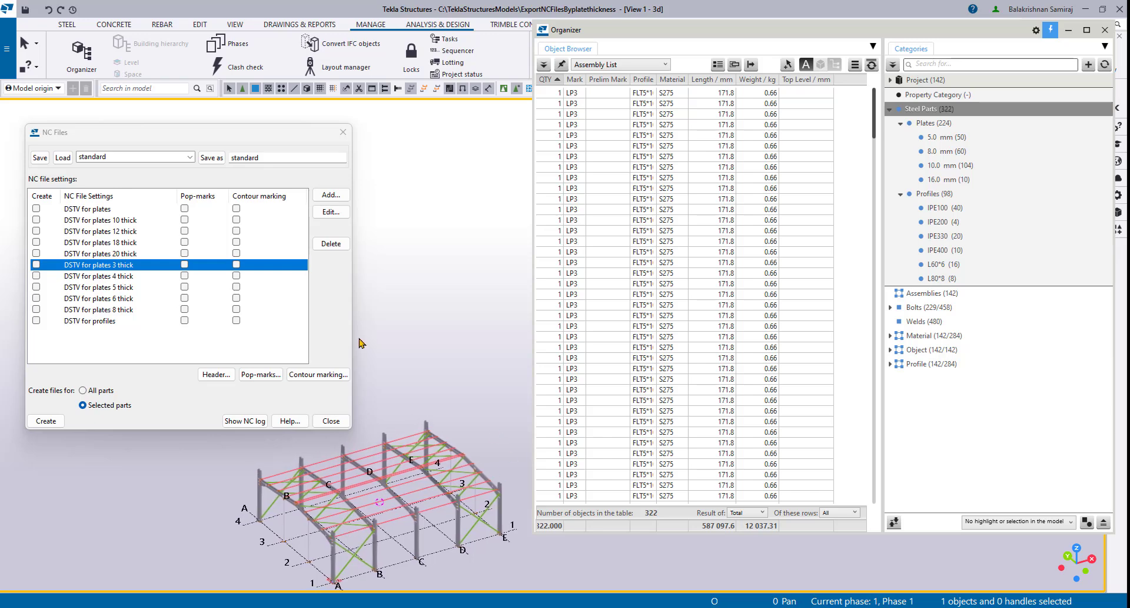
drag(223, 140, 200, 36)
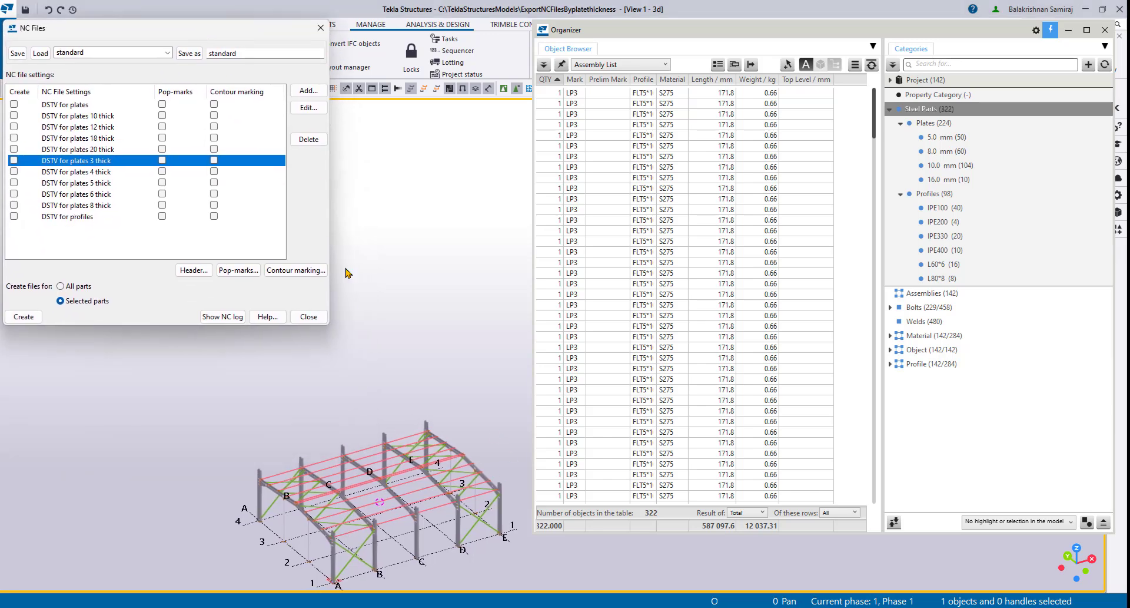
scroll(436, 505, up, 3)
middle_drag(389, 439, 356, 455)
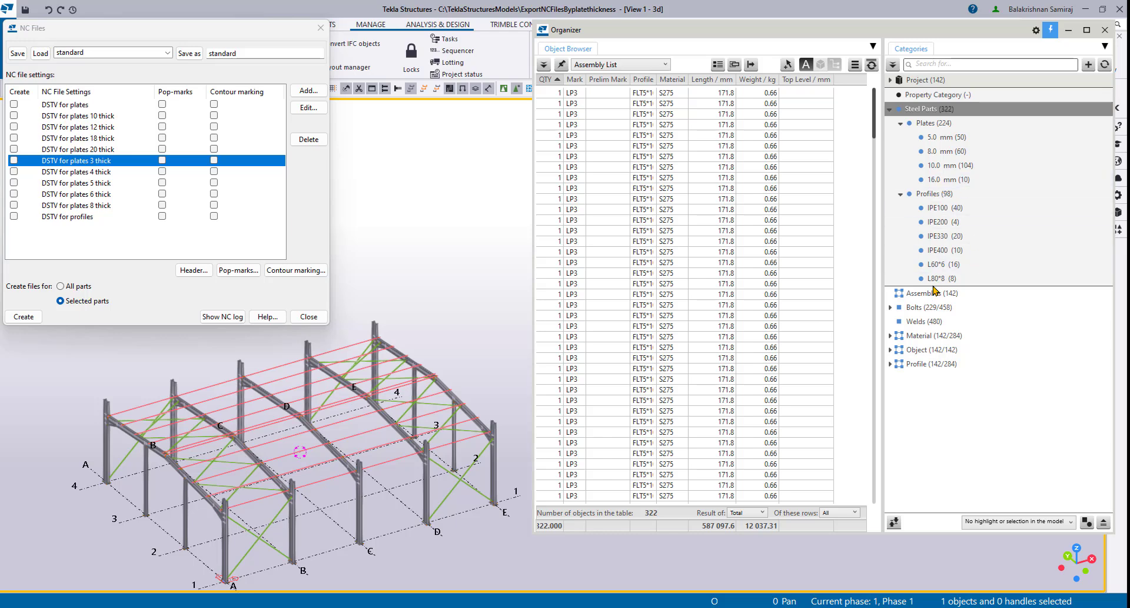
Step: Collapse the Profiles category and select all parts of the 5.0 mm plates subcategory in the model
click(901, 195)
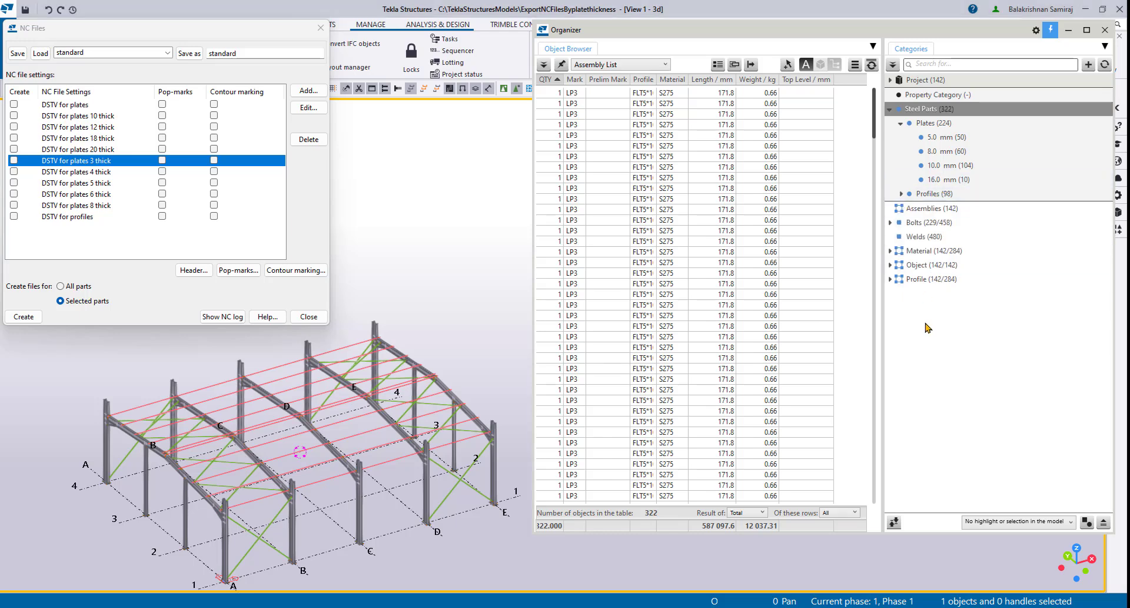
click(949, 139)
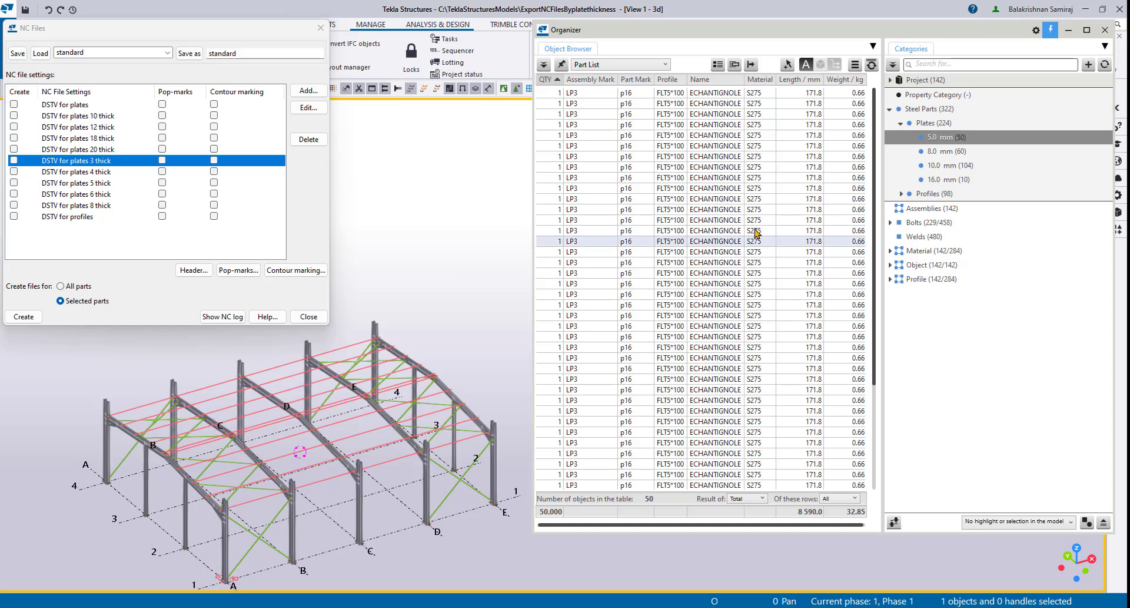
right_click(951, 142)
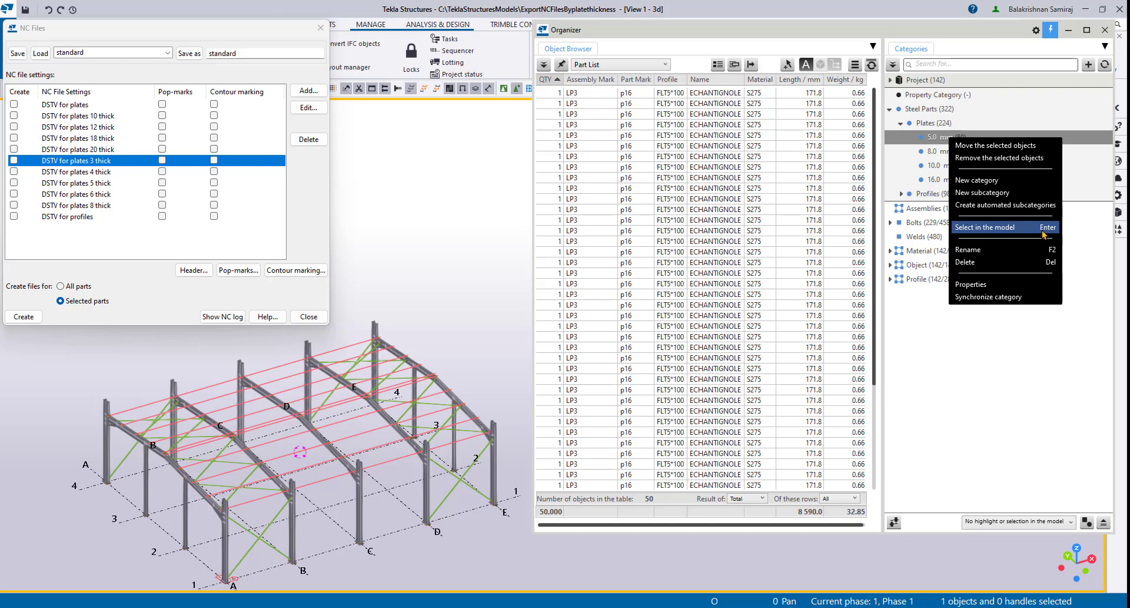
click(1005, 232)
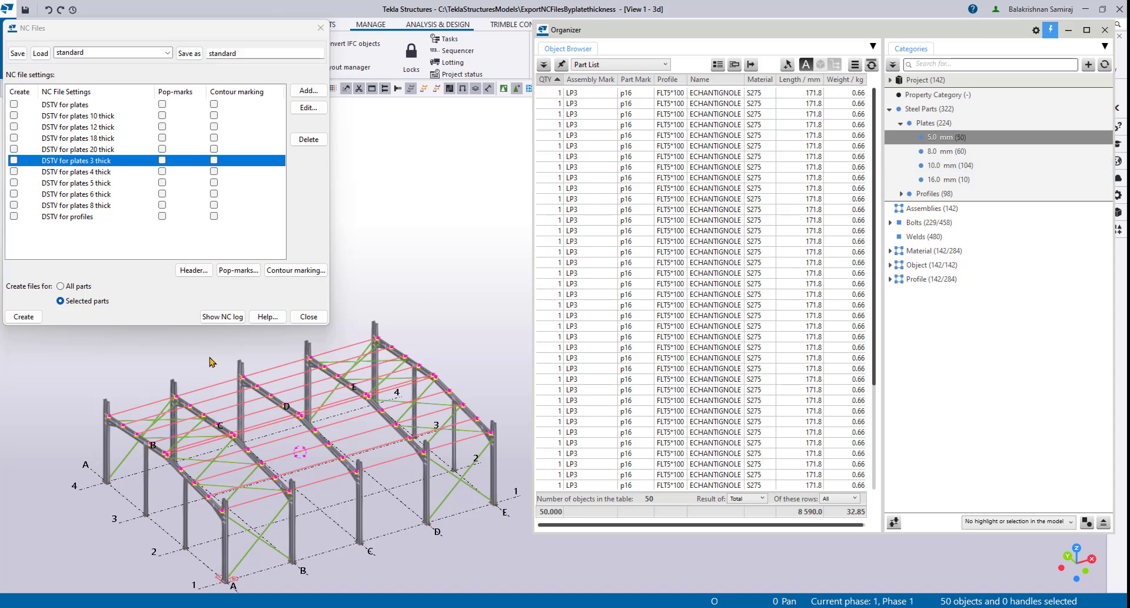
scroll(180, 533, up, 10)
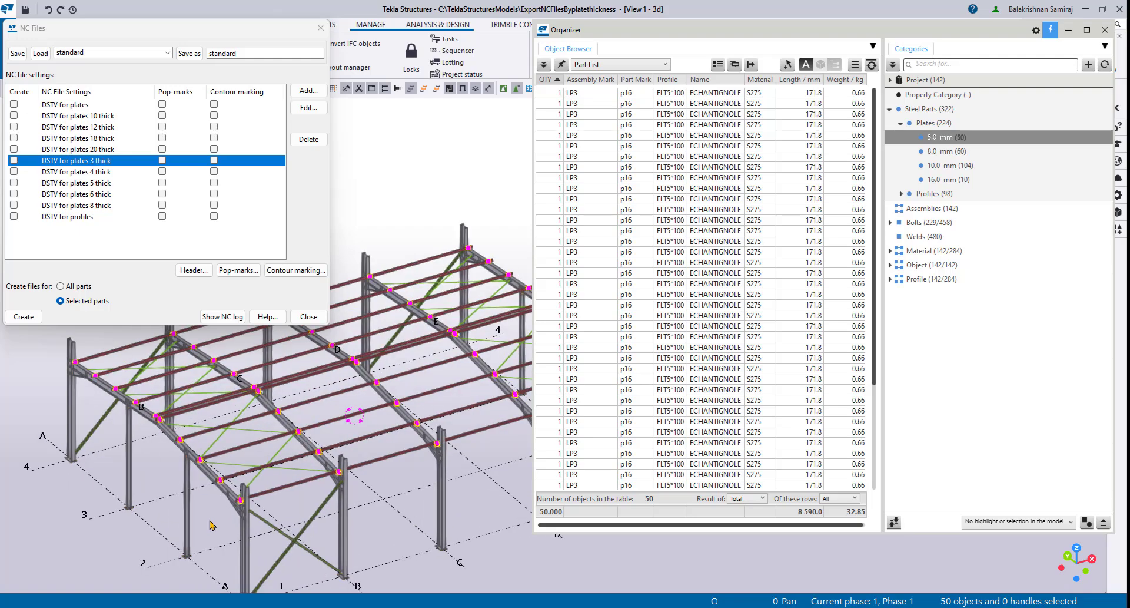
Step: Create the NC files for the selected 5 mm plates using the DSTV for plates 5 thick setting
scroll(231, 480, up, 5)
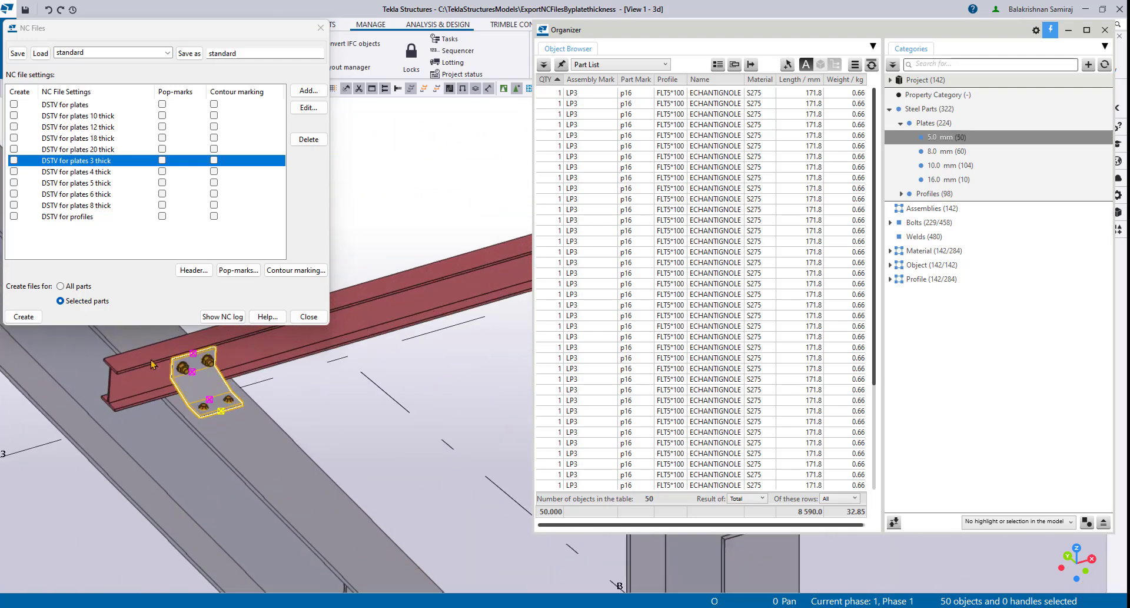
scroll(180, 482, down, 6)
scroll(180, 481, down, 7)
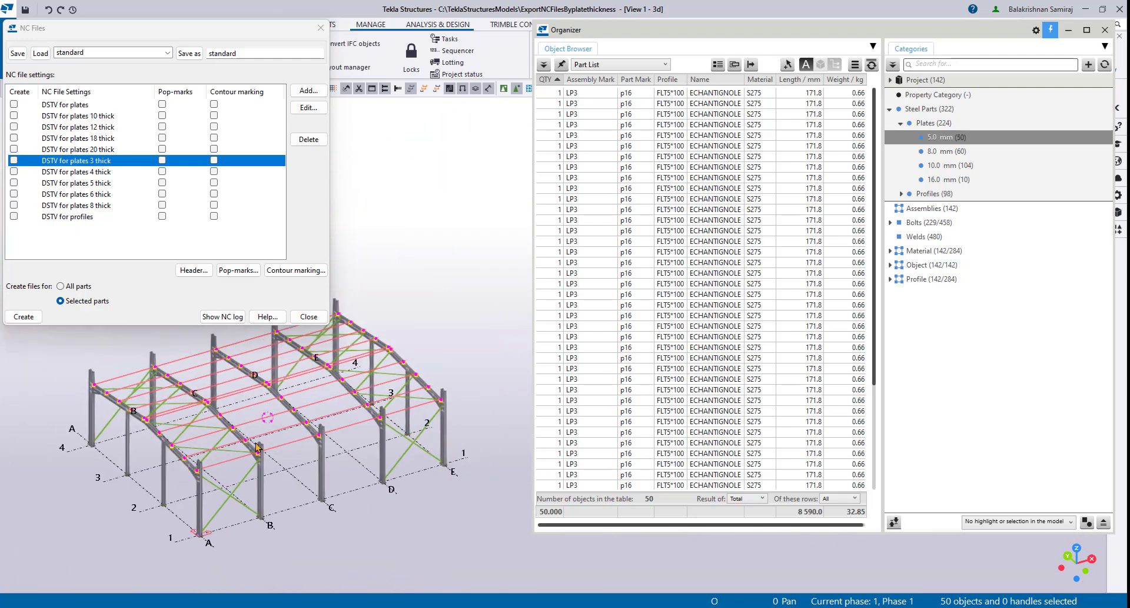
middle_drag(254, 450, 256, 480)
scroll(264, 467, up, 1)
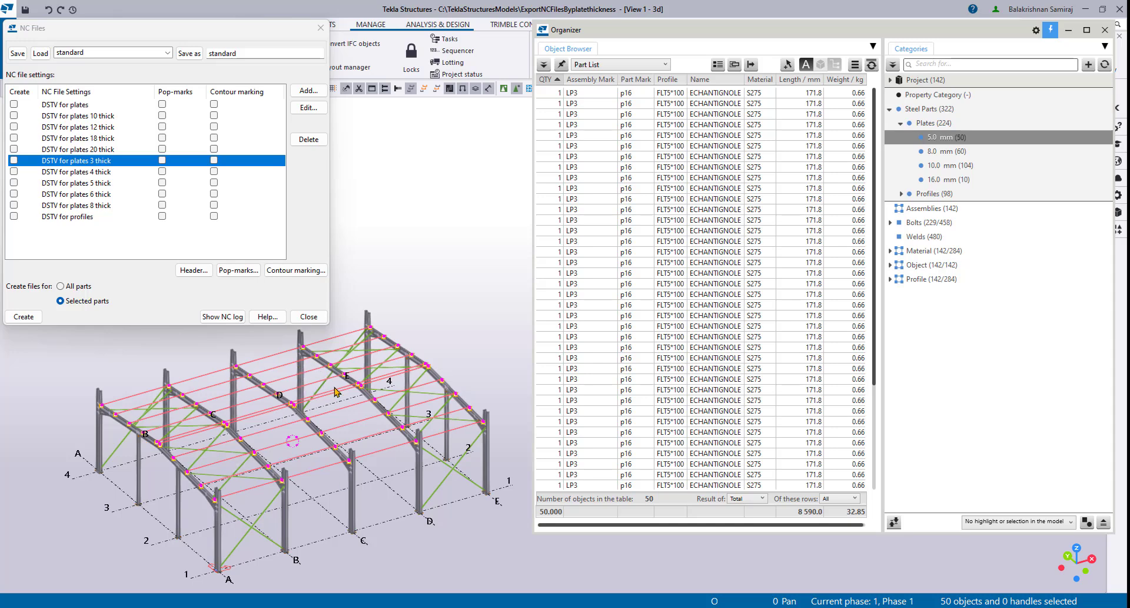
click(14, 183)
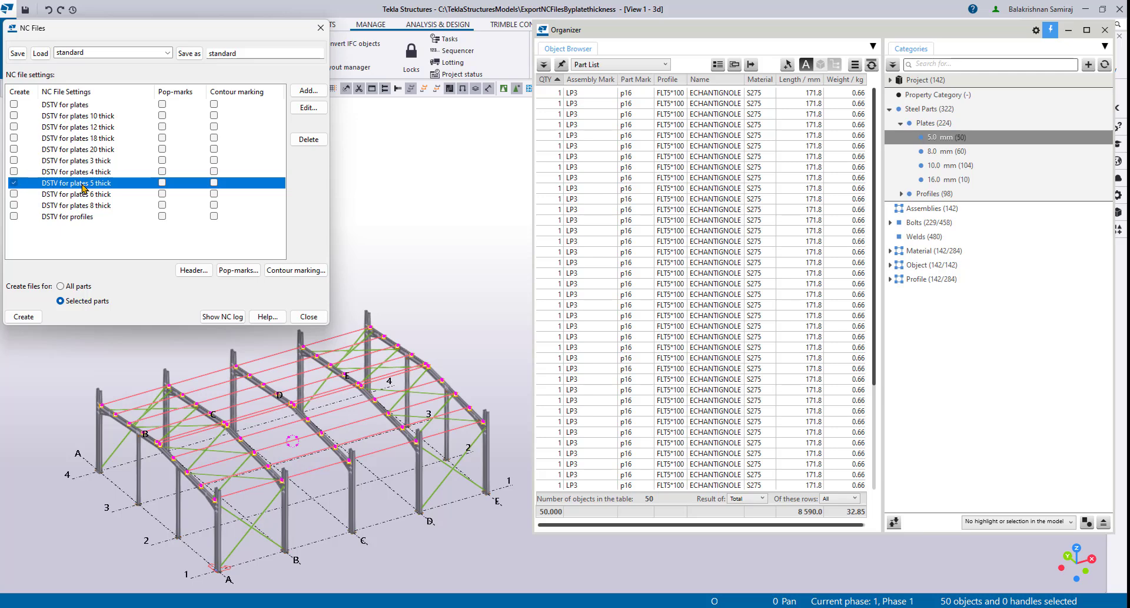
click(24, 318)
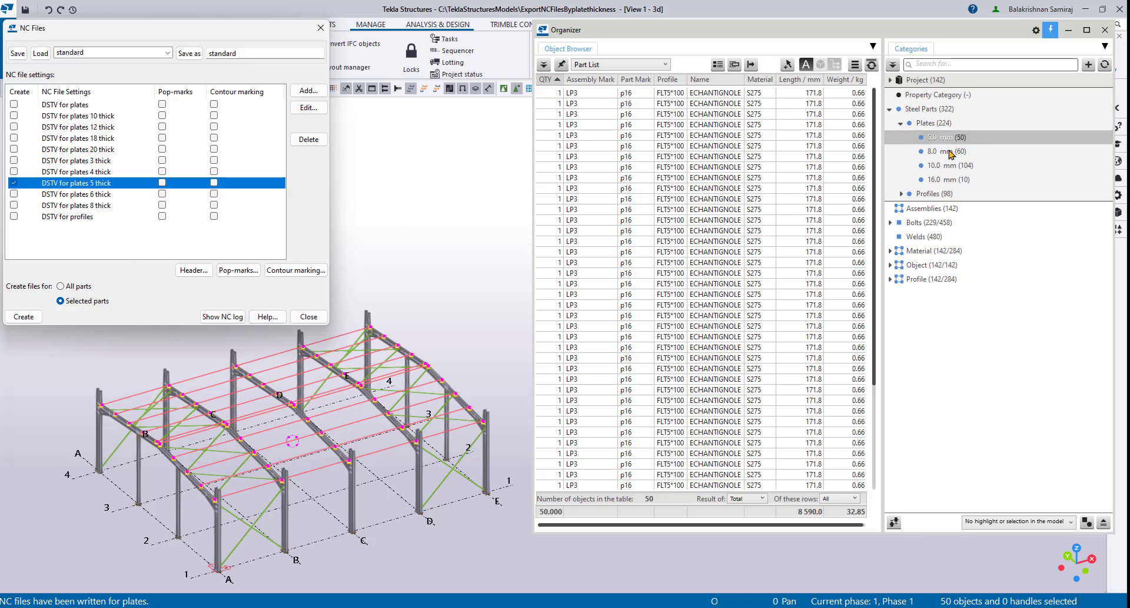
Step: Select the 8.0 mm plates in the model and create their NC files with only the DSTV for plates 8 thick setting enabled
click(948, 152)
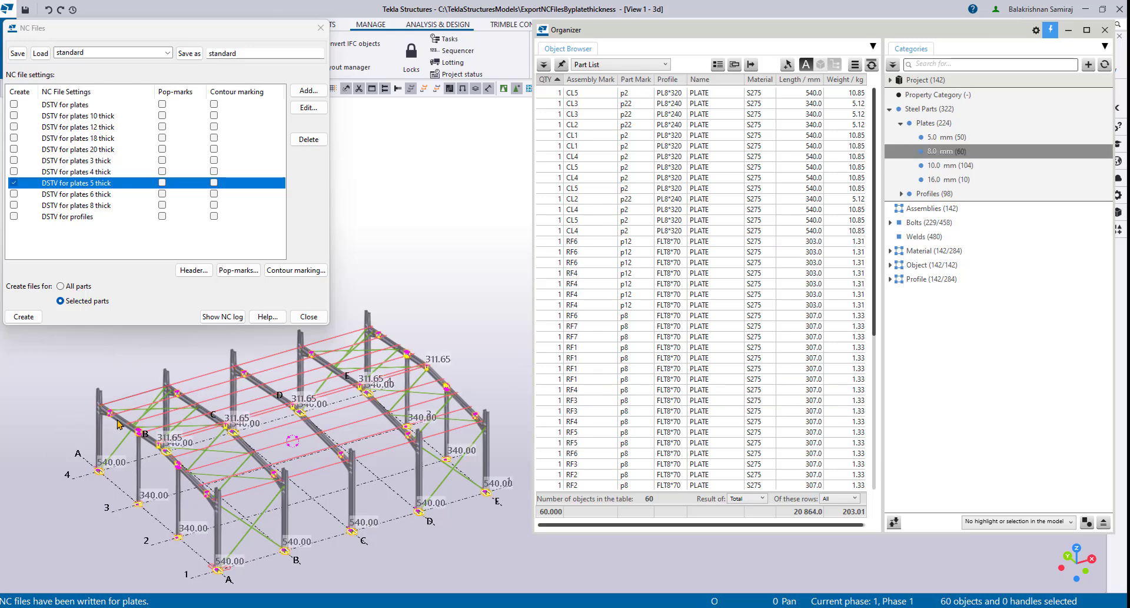
click(15, 184)
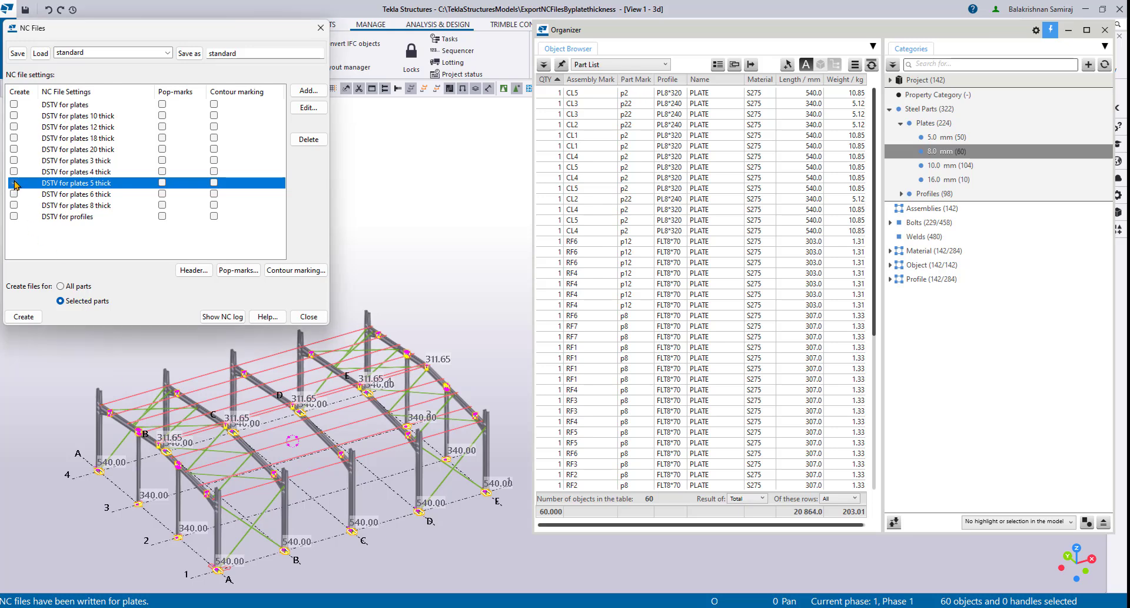
click(14, 205)
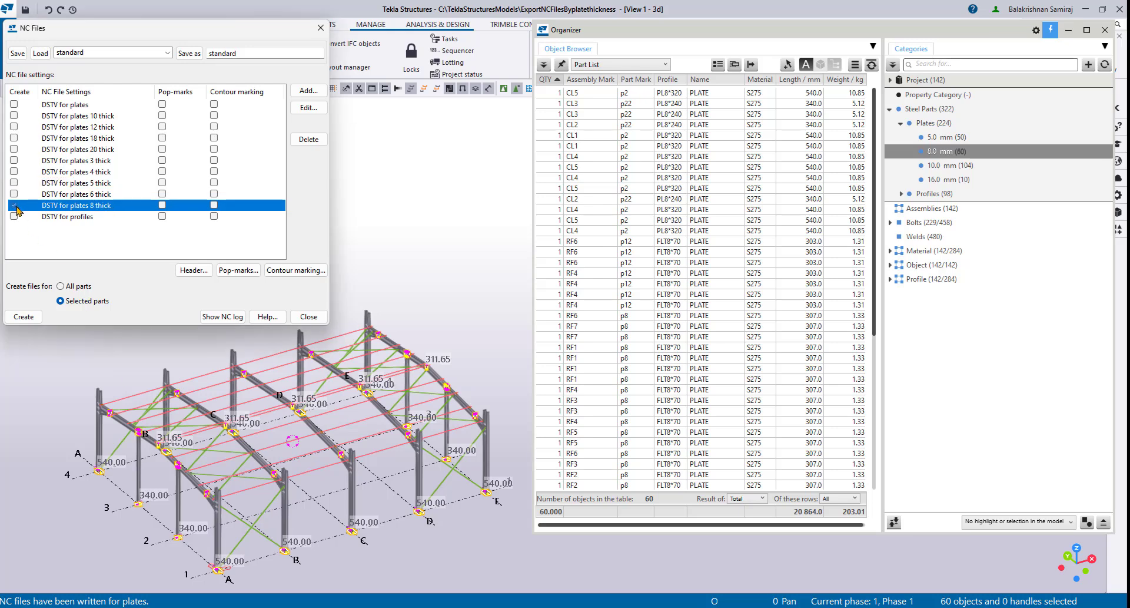
click(23, 317)
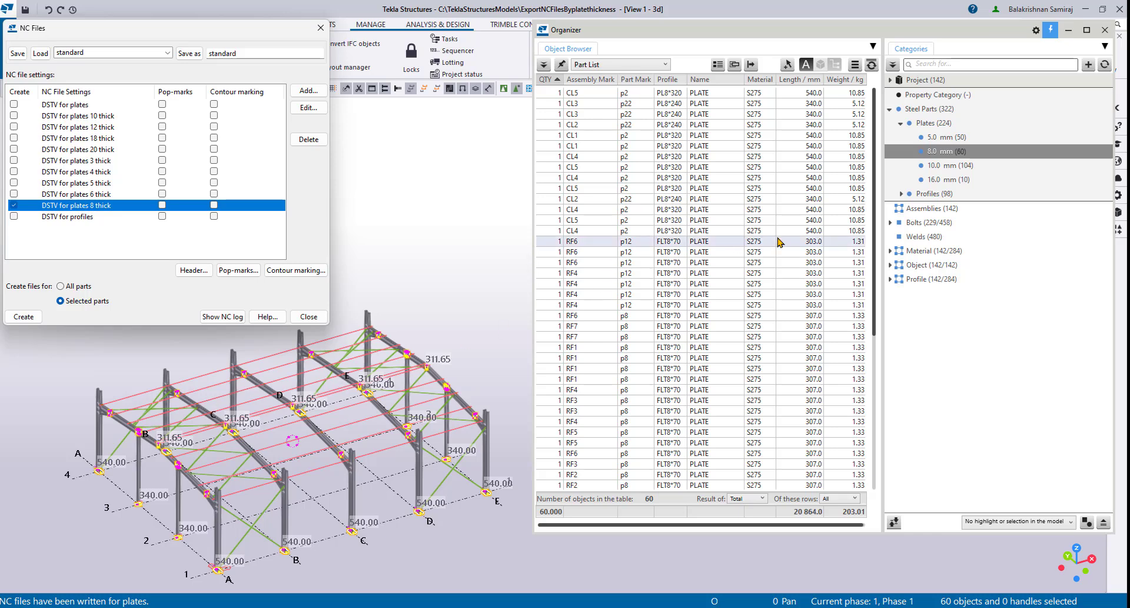
Step: Select the 10.0 mm plates in the model and create their NC files with only the DSTV for plates 10 thick setting enabled
click(955, 165)
click(955, 165)
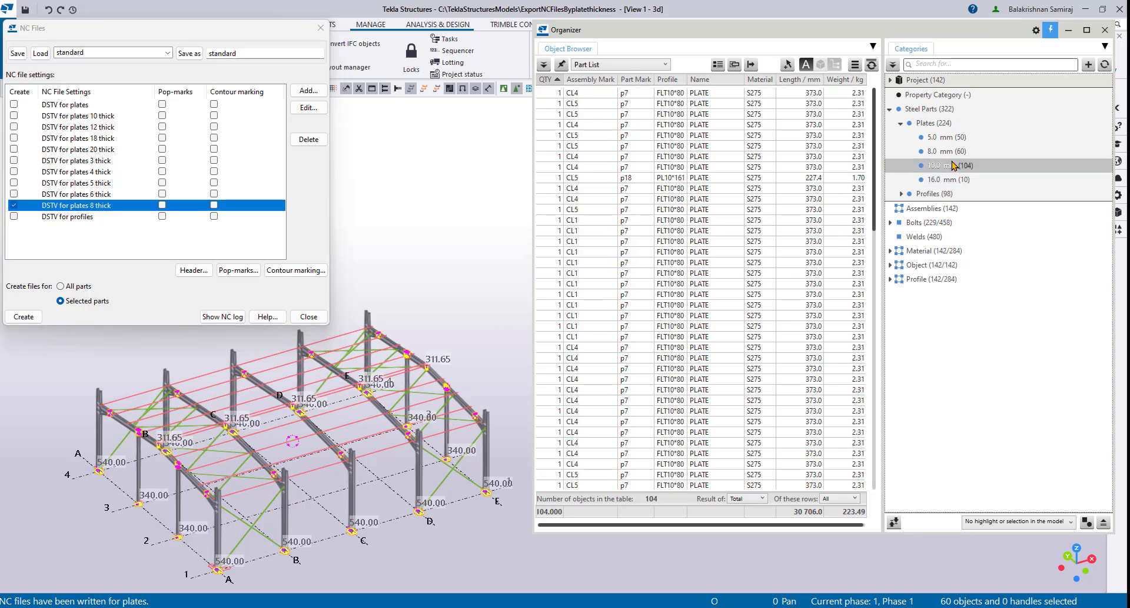
right_click(952, 161)
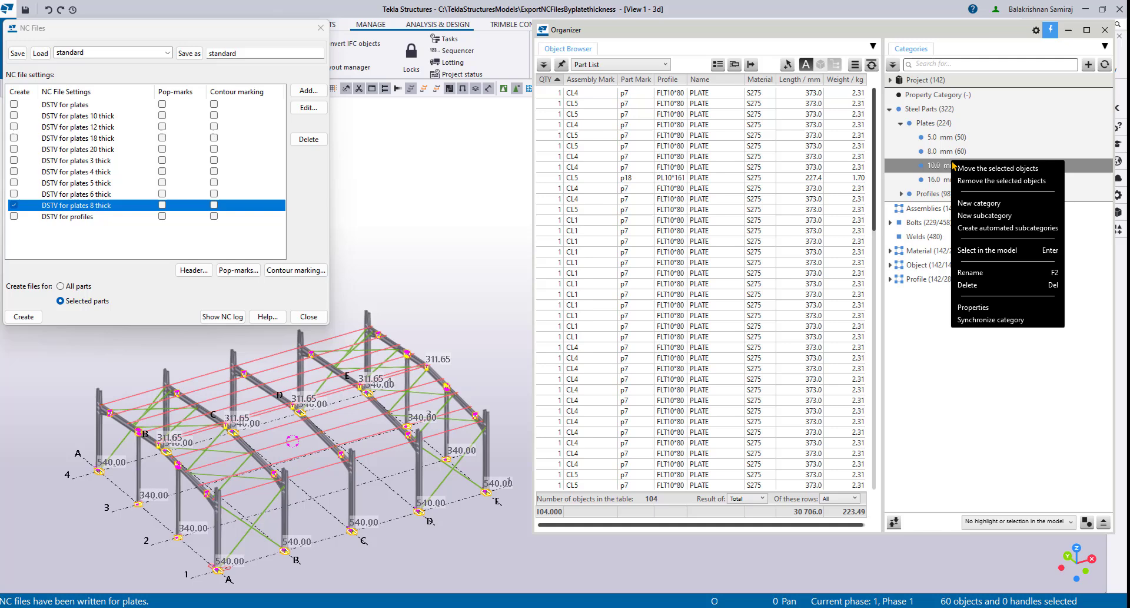
click(996, 252)
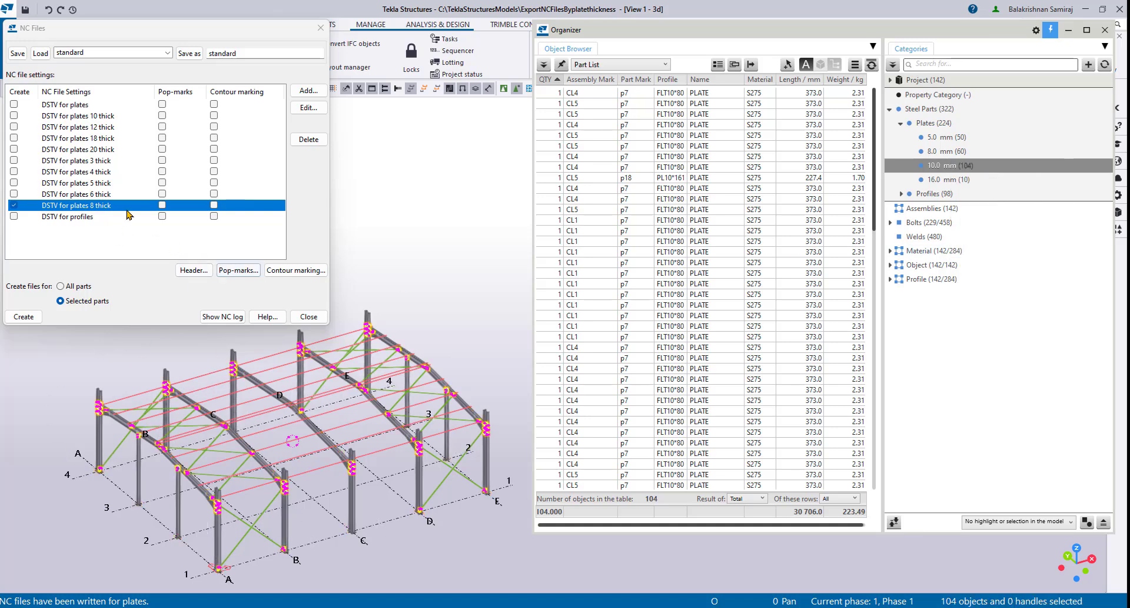
click(14, 205)
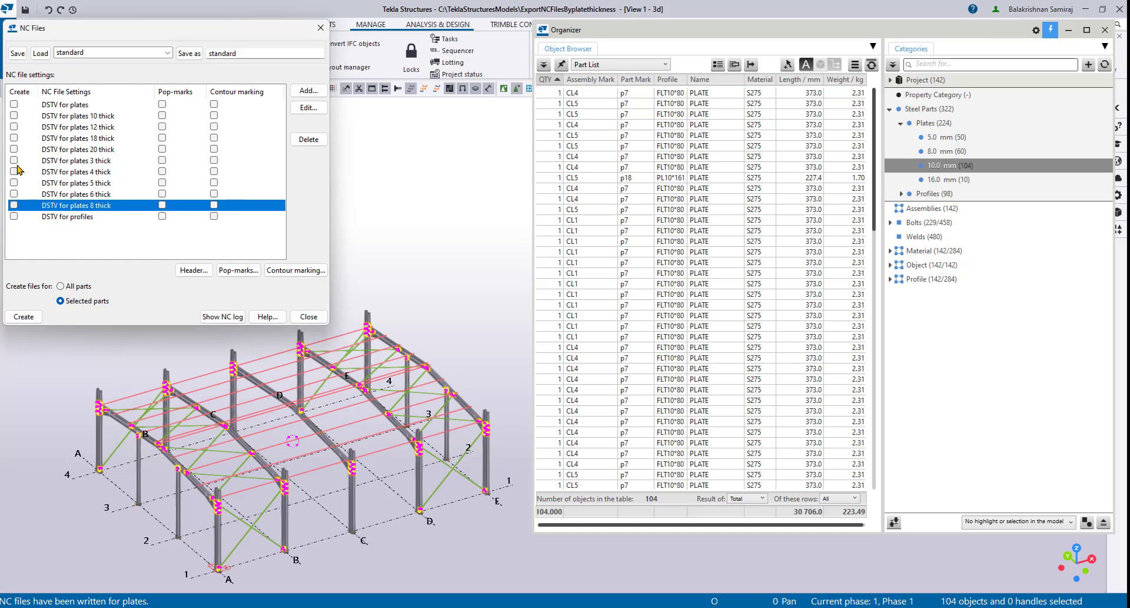
click(14, 115)
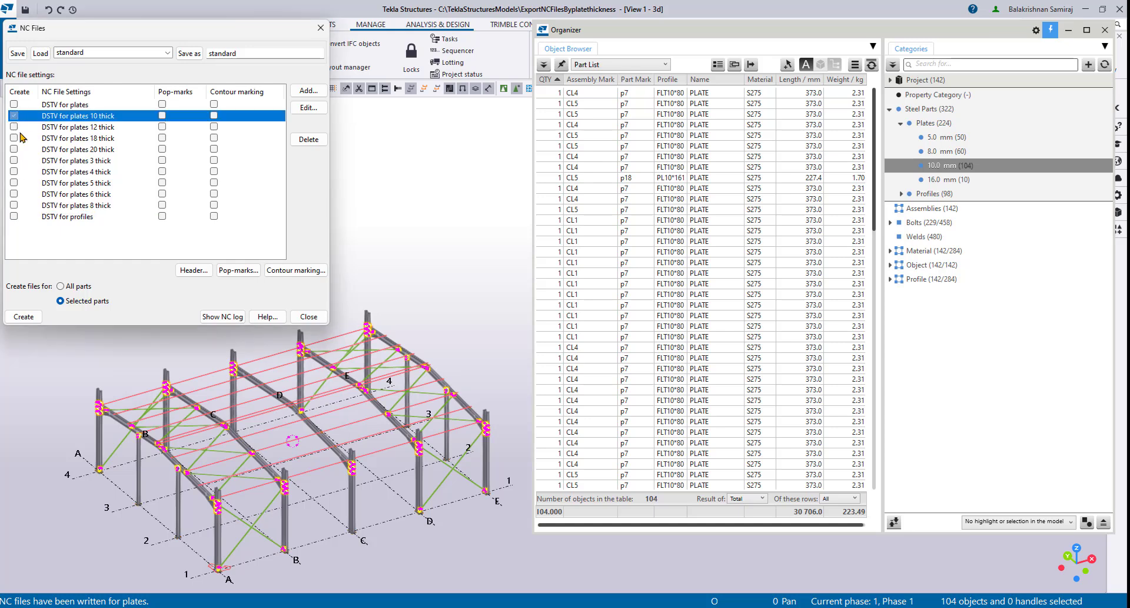
click(24, 317)
Step: Select all parts of the 16.0 mm plates subcategory in the model
click(964, 180)
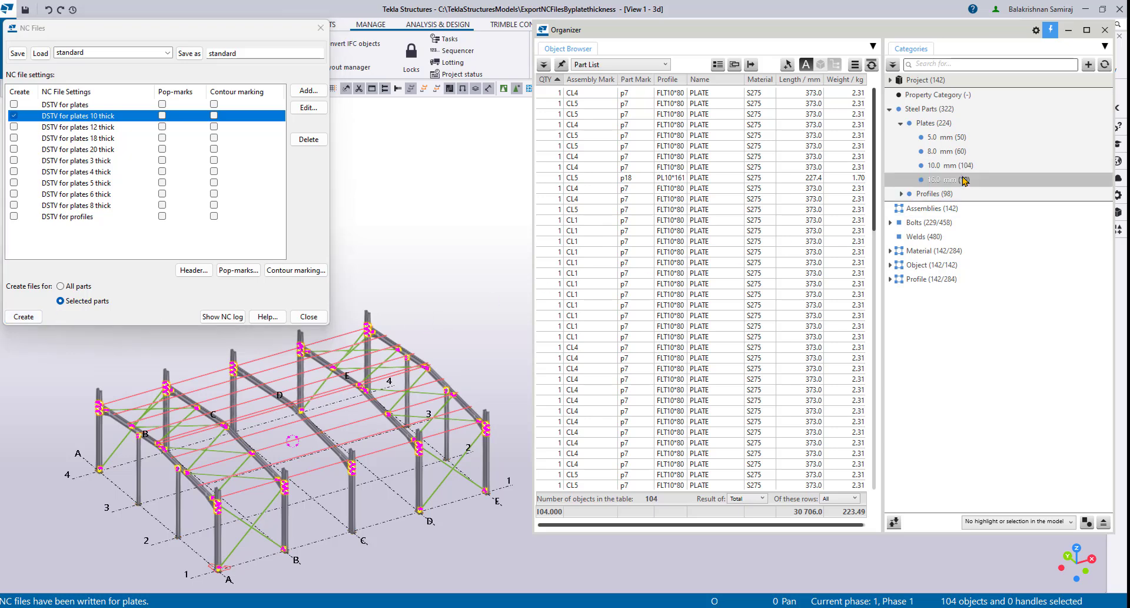
right_click(965, 181)
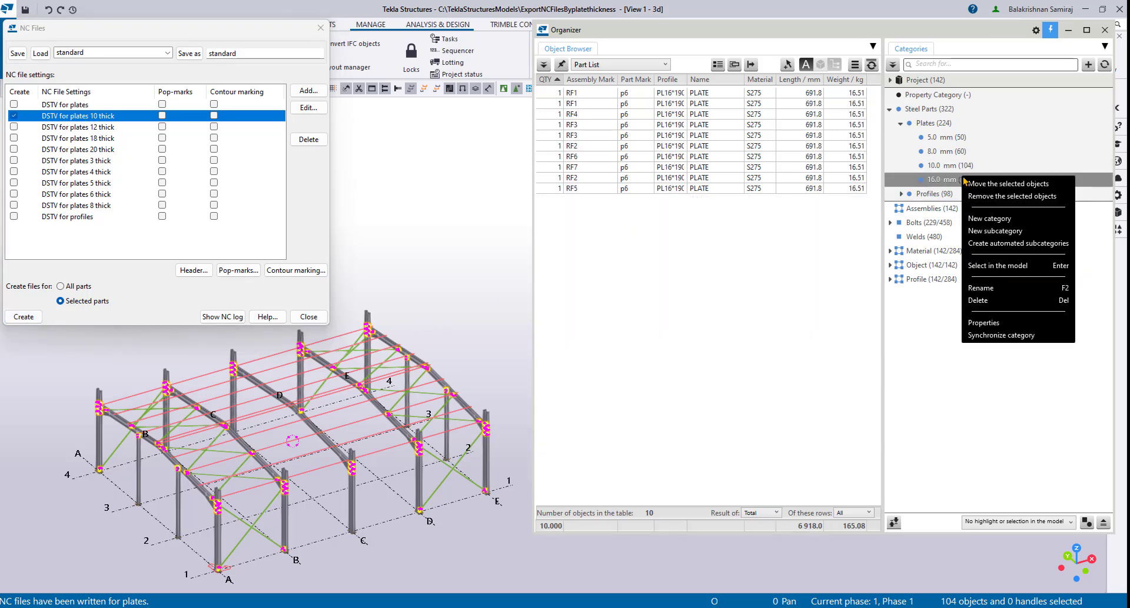
click(997, 267)
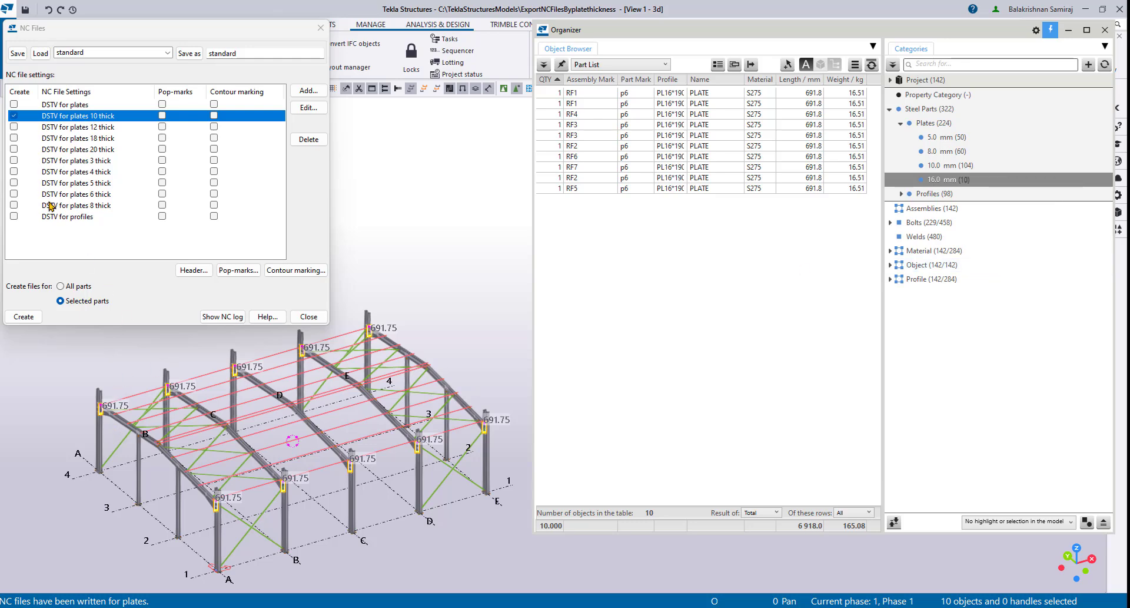
Step: Disable the 10 thick setting and derive DSTV for plates 16 thick from the 12 thick setting, with file location .\DSTV_Plates\Plate-16
click(14, 116)
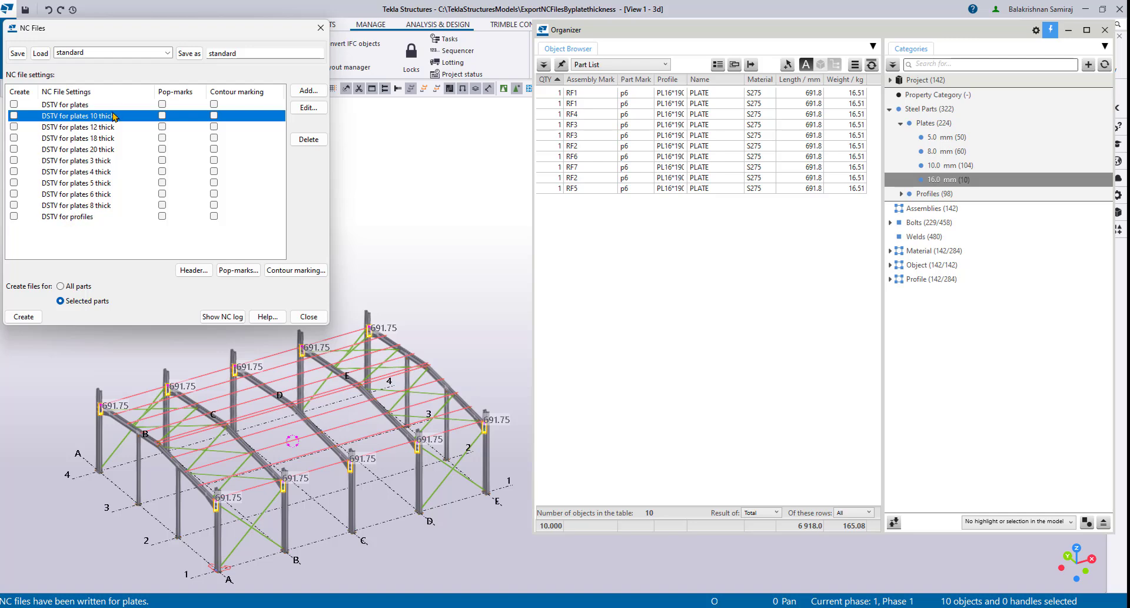
click(97, 139)
click(106, 127)
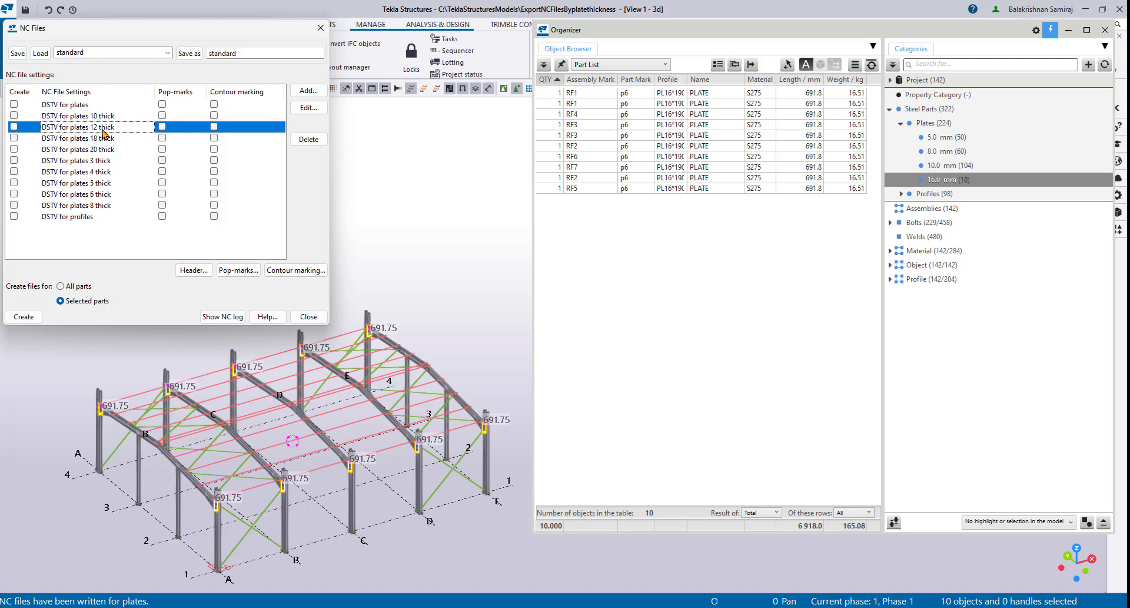
click(308, 107)
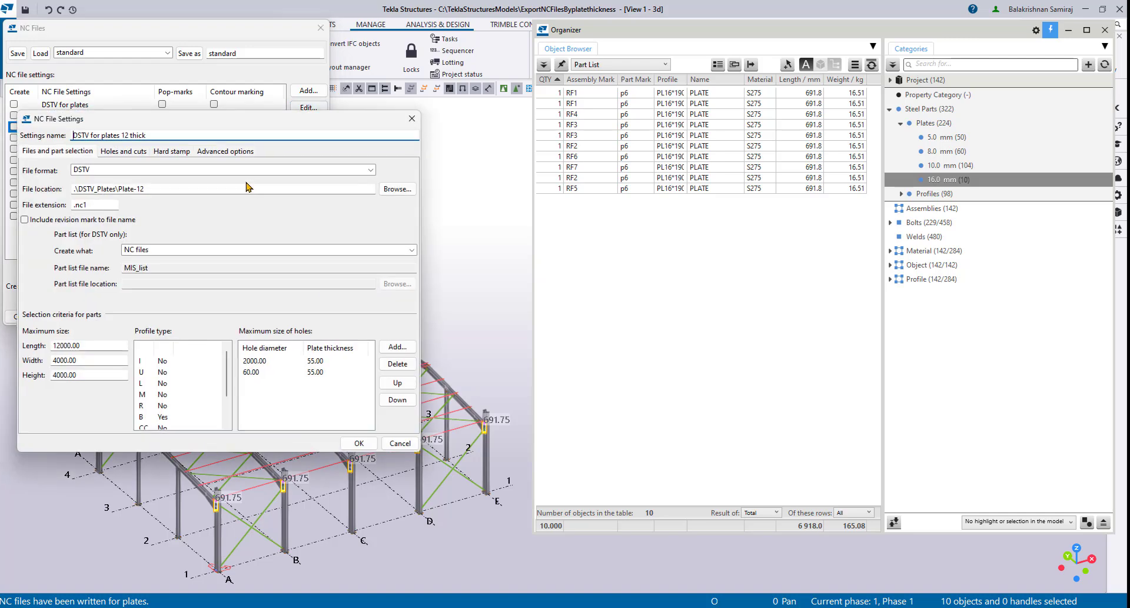
click(172, 187)
key(BackSpace)
text(6)
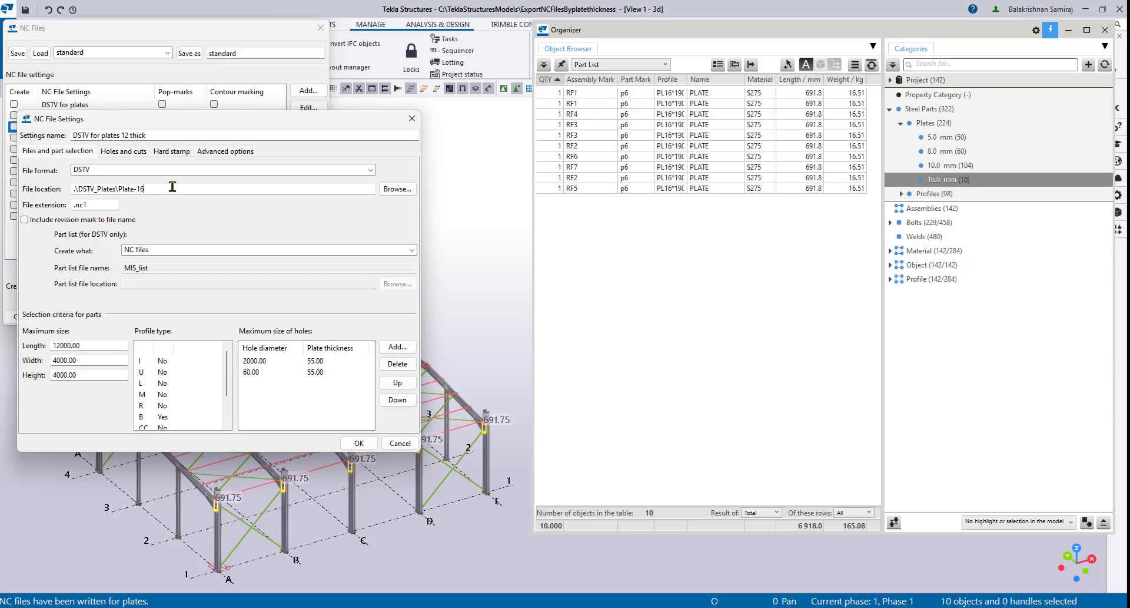
drag(125, 135, 129, 135)
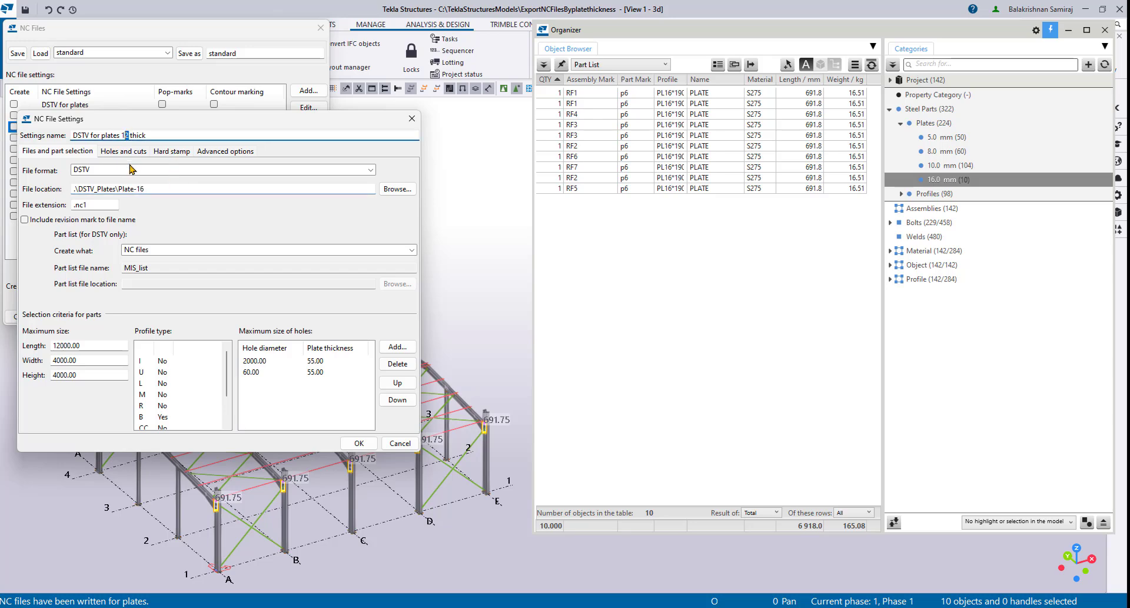
text(6)
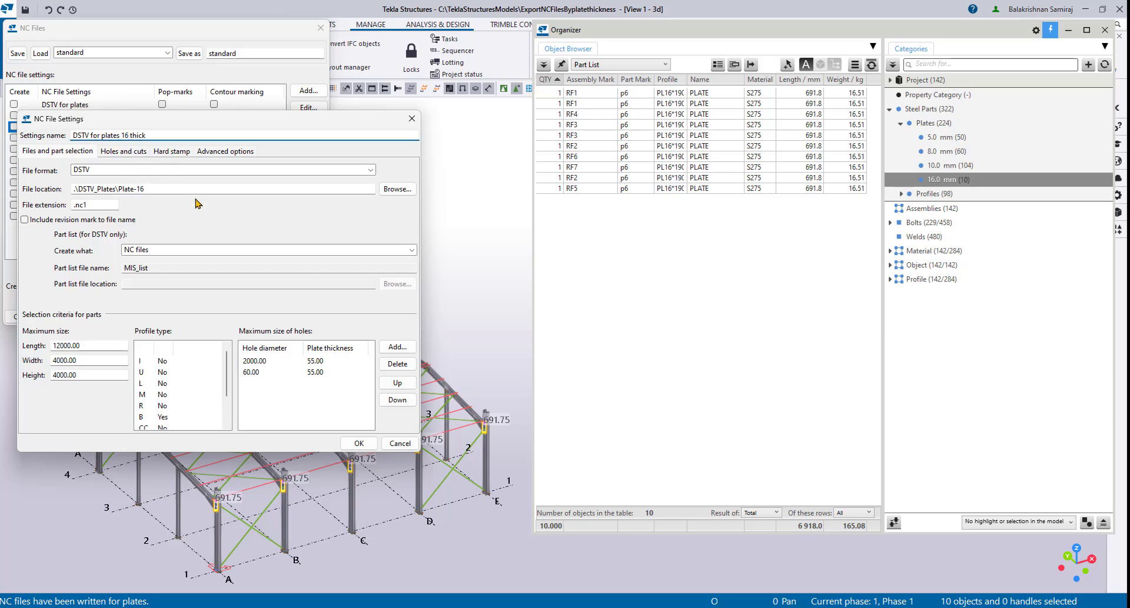
click(358, 443)
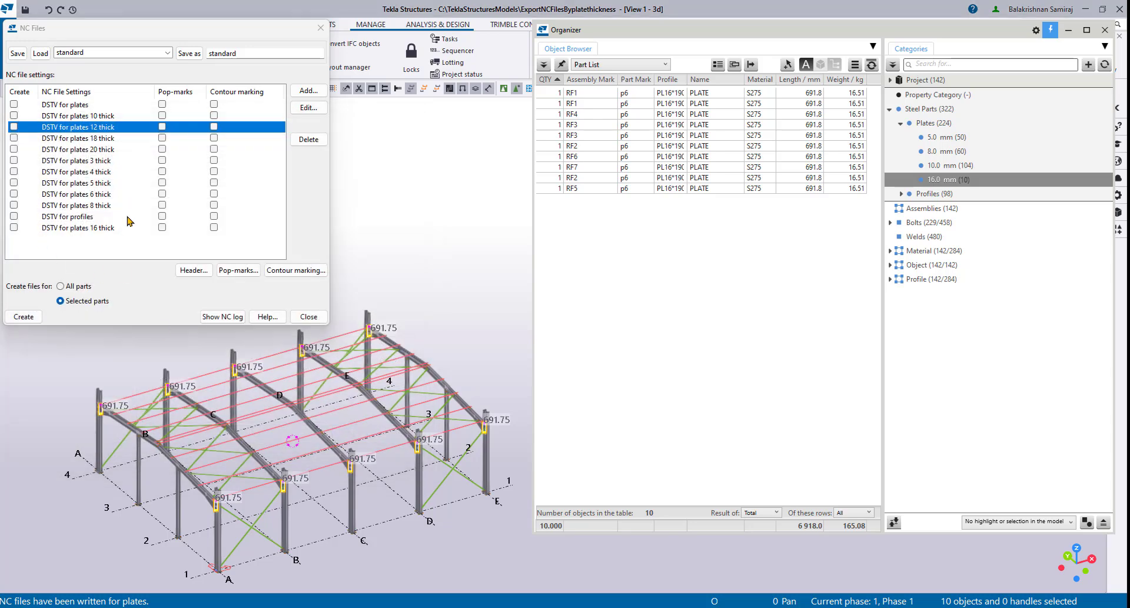
Step: Create the NC files for the selected plates using DSTV for plates 16 thick, and close the NC Files dialog
click(82, 228)
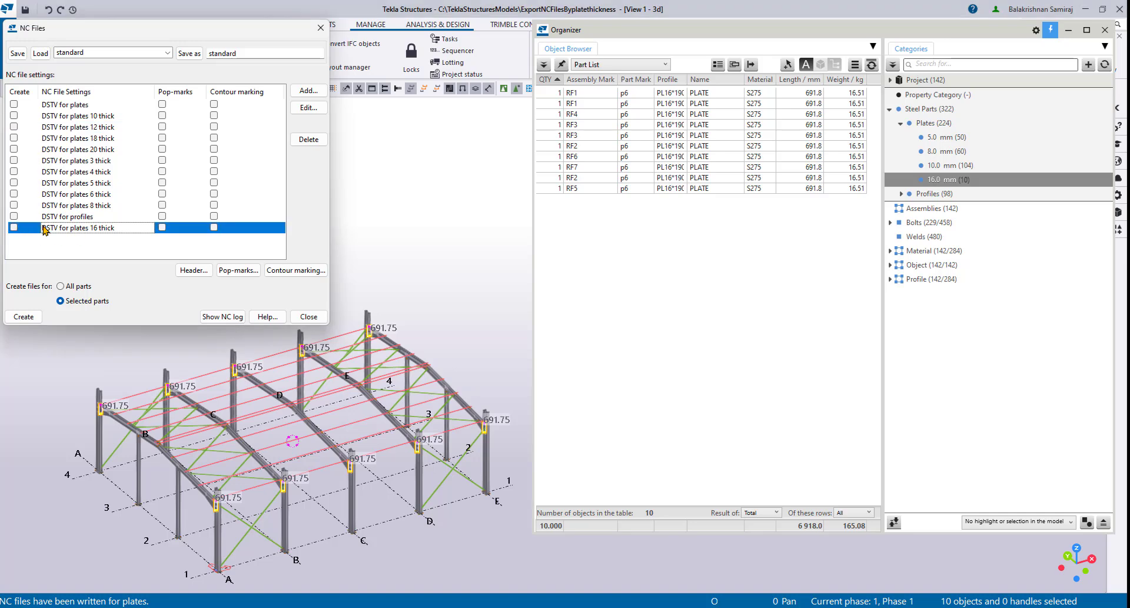
click(13, 227)
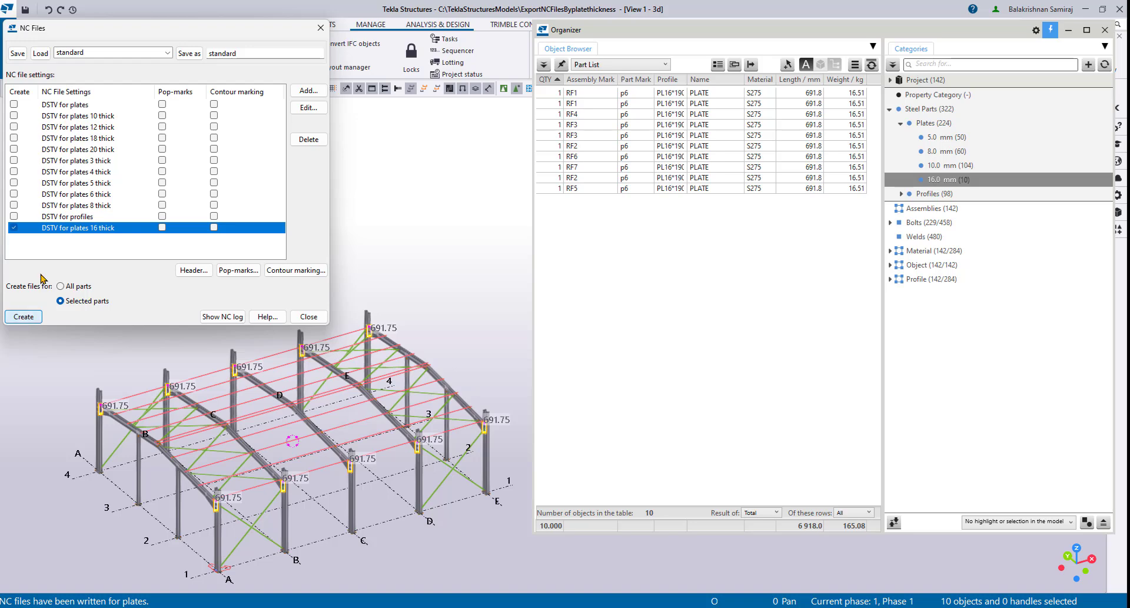
click(308, 317)
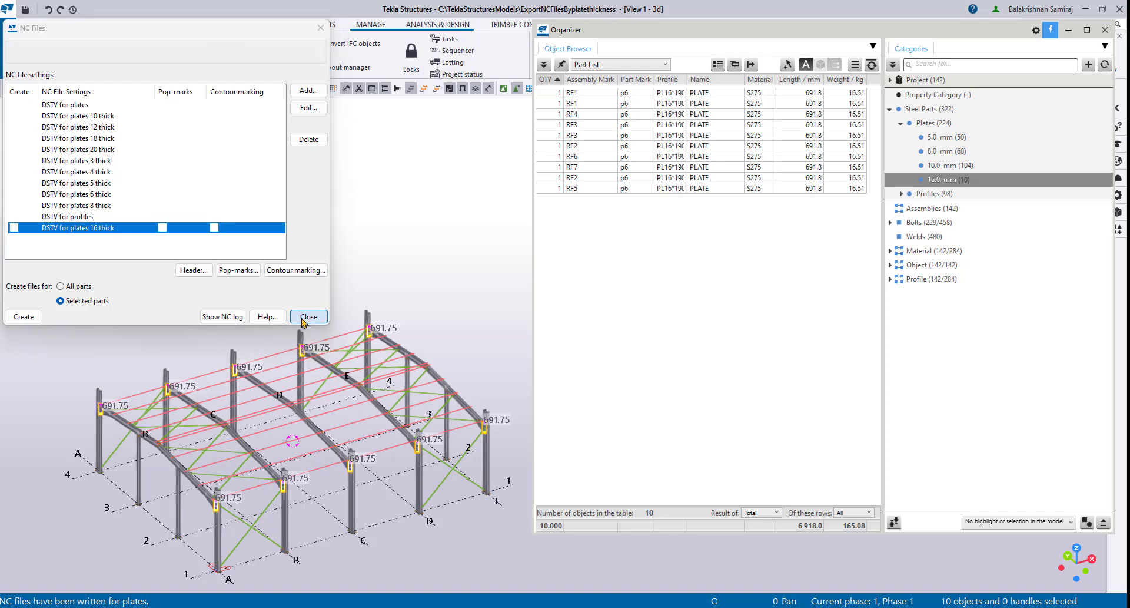
Step: Open the model folder in File Explorer and enter its DSTV_Plates folder
click(10, 24)
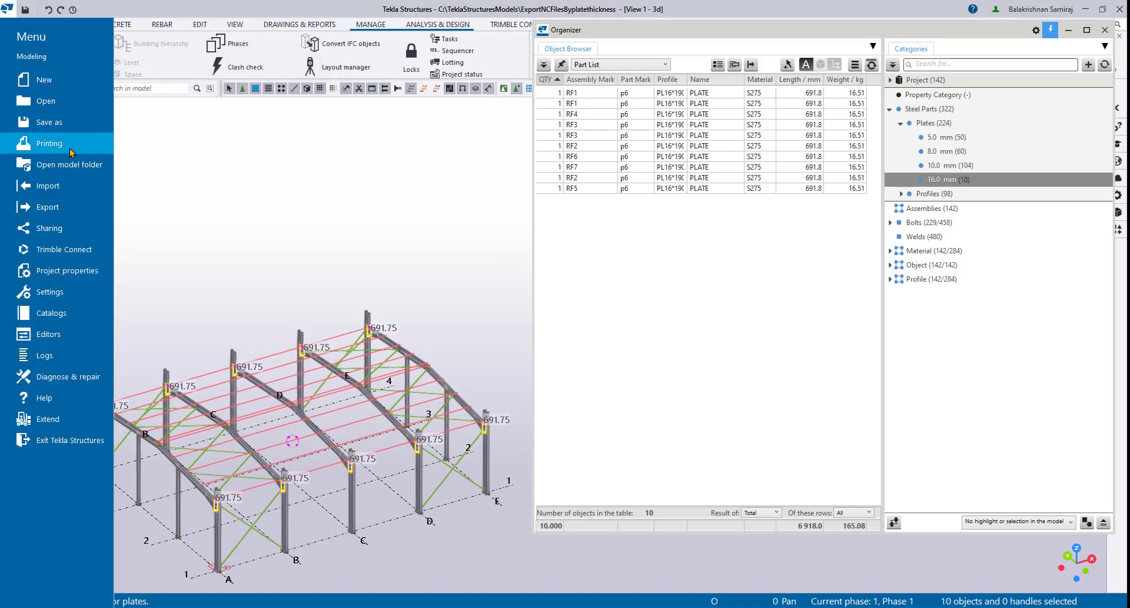
click(72, 167)
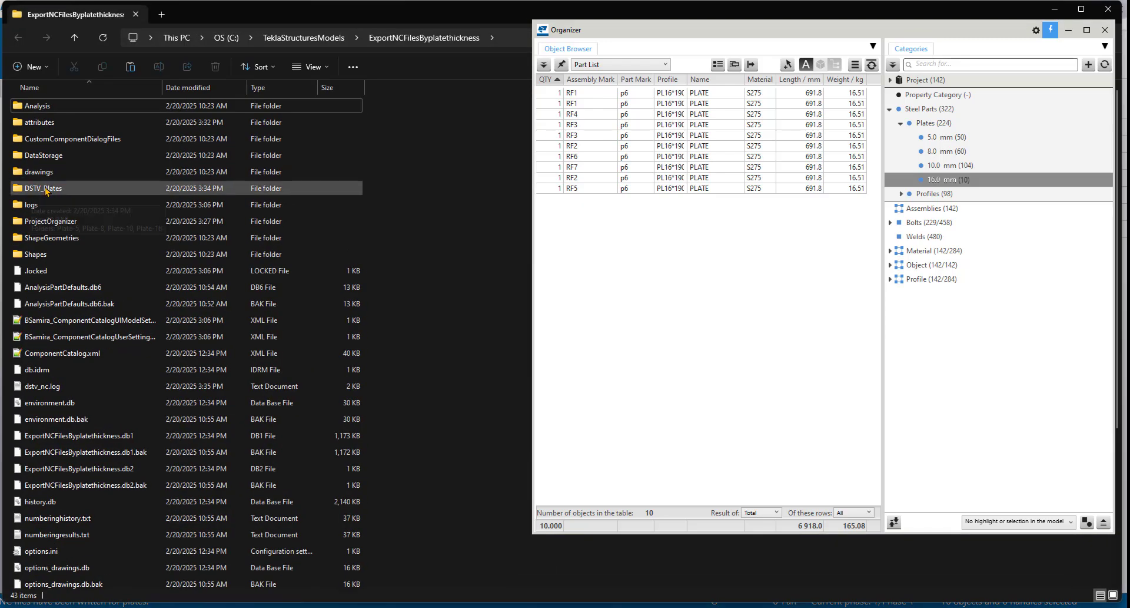
double_click(59, 189)
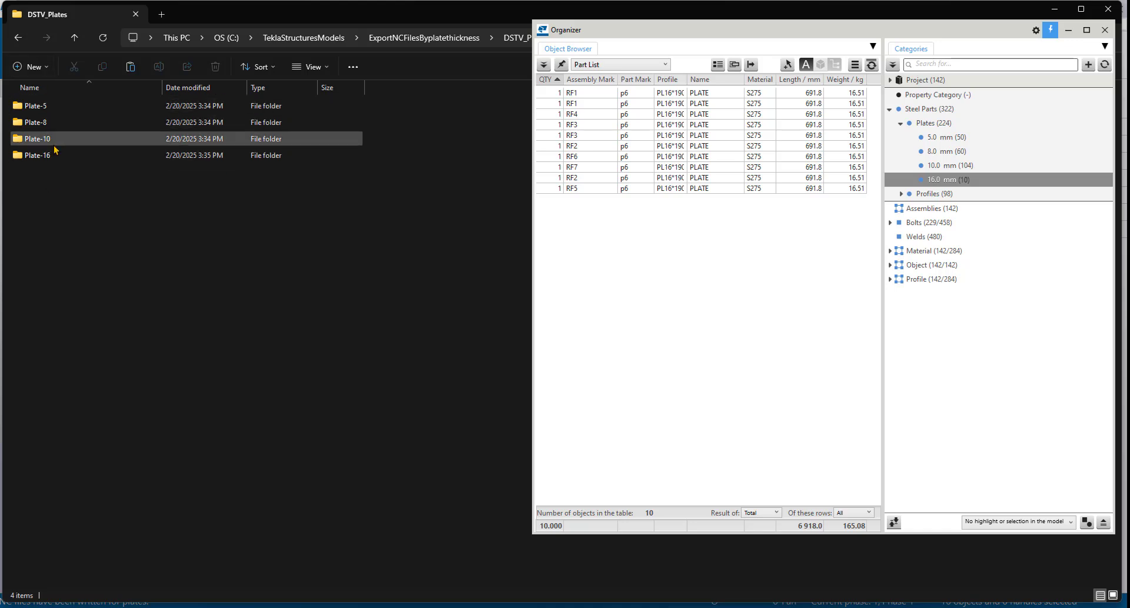
Step: Examine the exported NC files in the Plate-10, Plate-16, Plate-8 and Plate-5 folders, and return to Tekla Structures
double_click(54, 140)
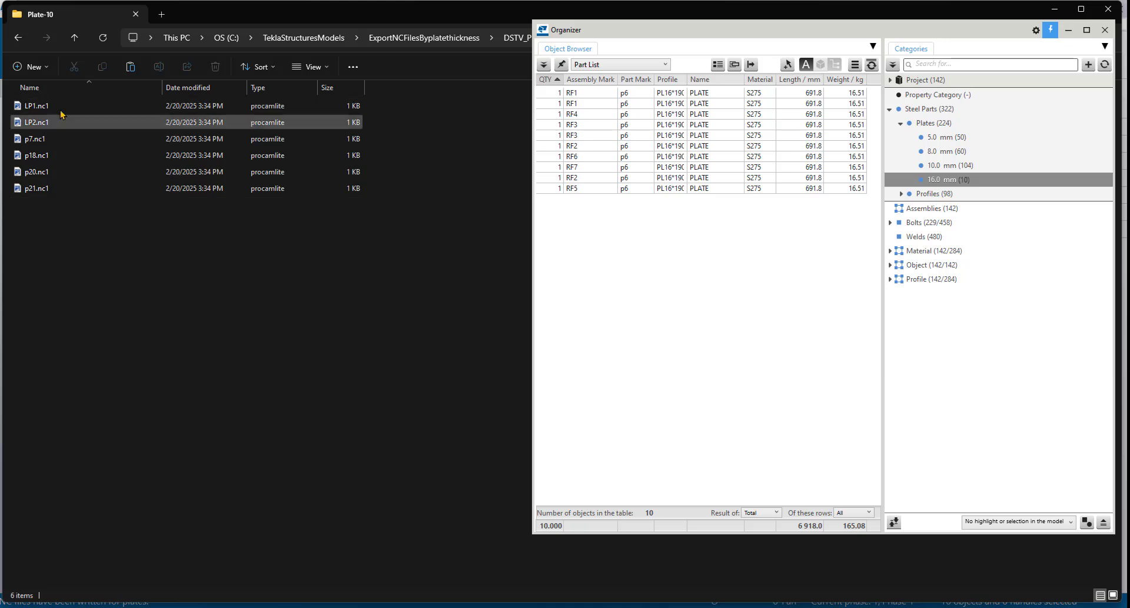
click(18, 37)
double_click(58, 156)
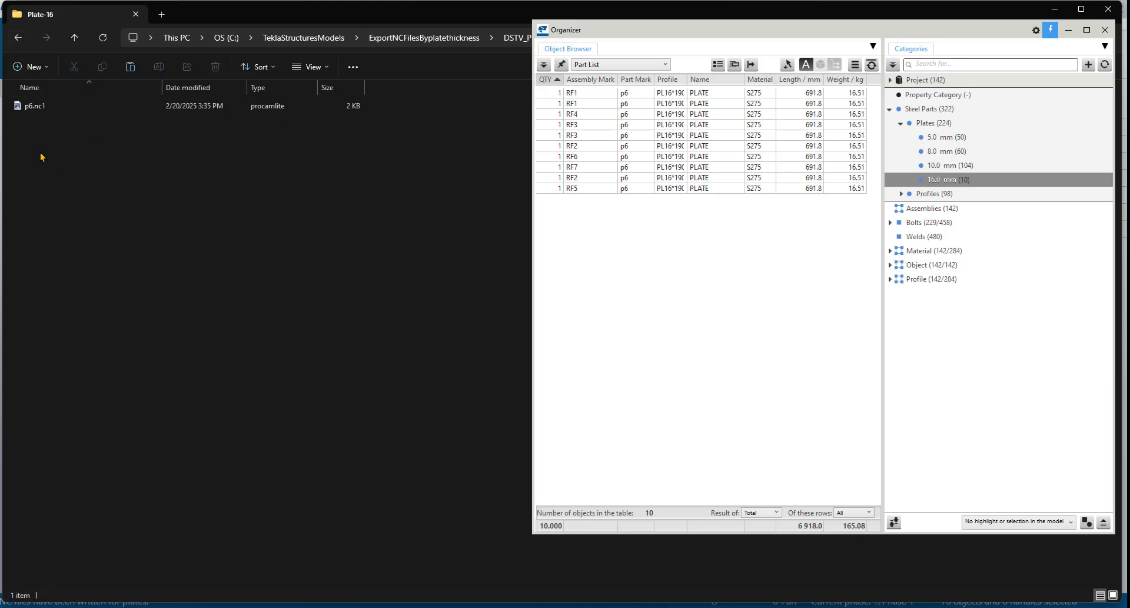
click(18, 38)
click(45, 124)
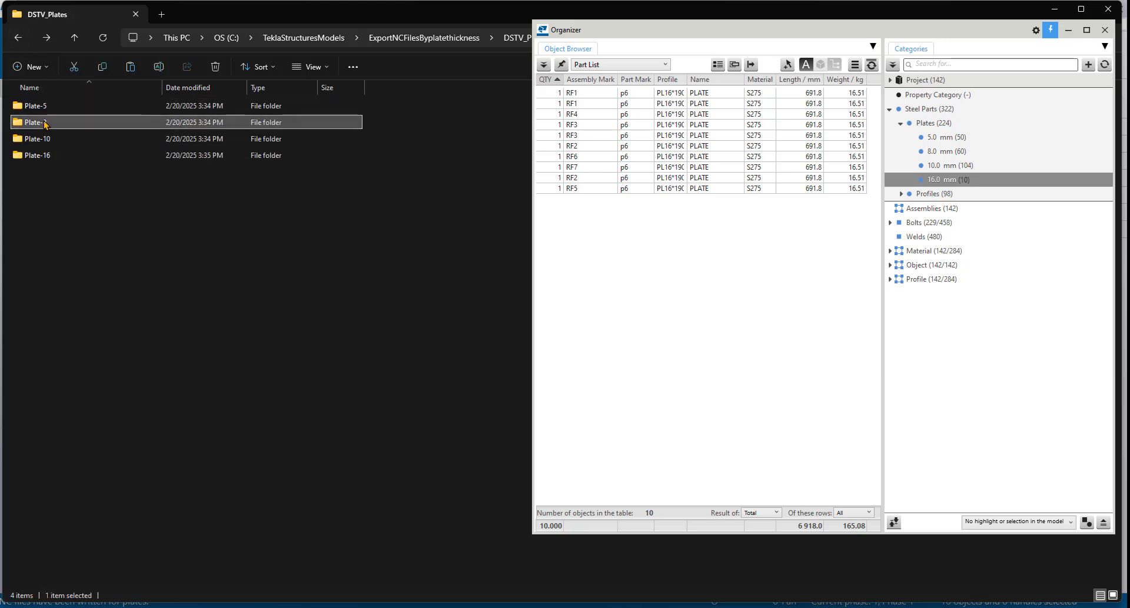
double_click(46, 124)
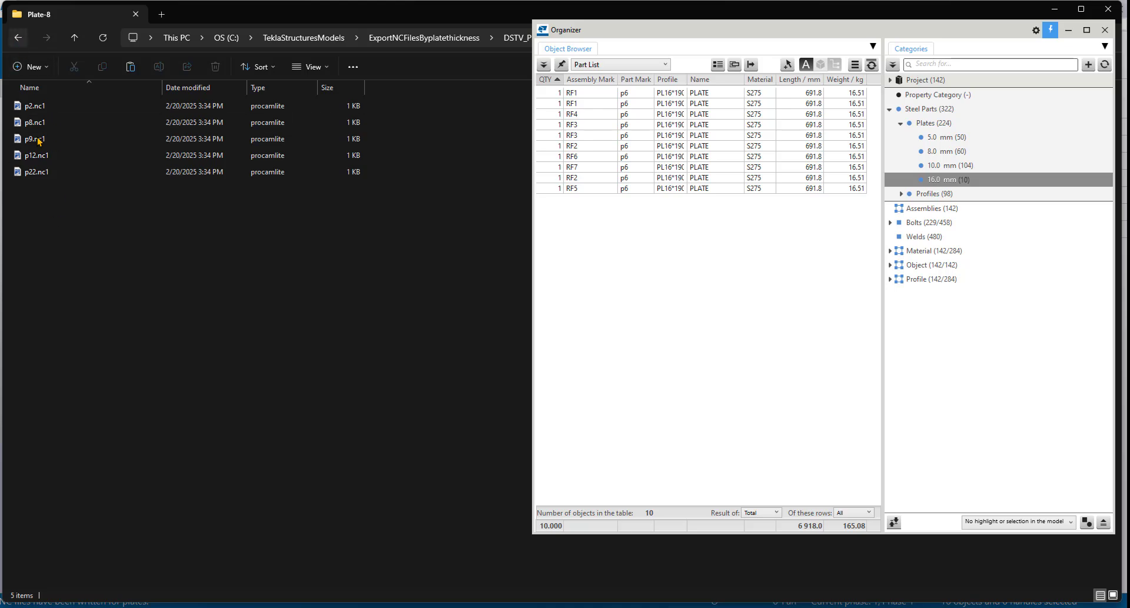
click(18, 38)
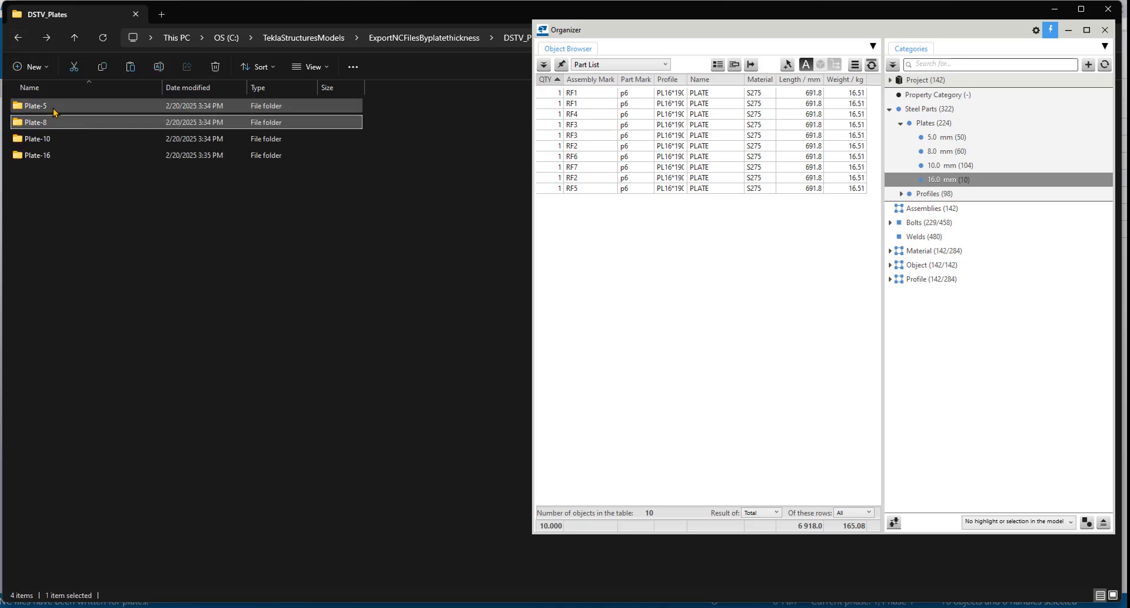
double_click(54, 112)
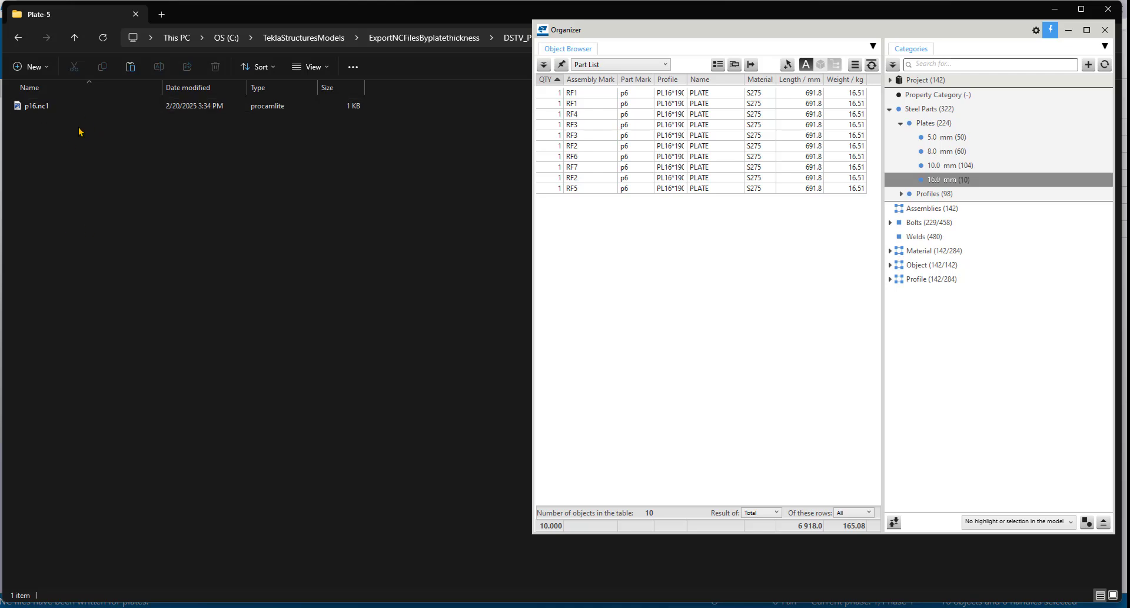
click(18, 38)
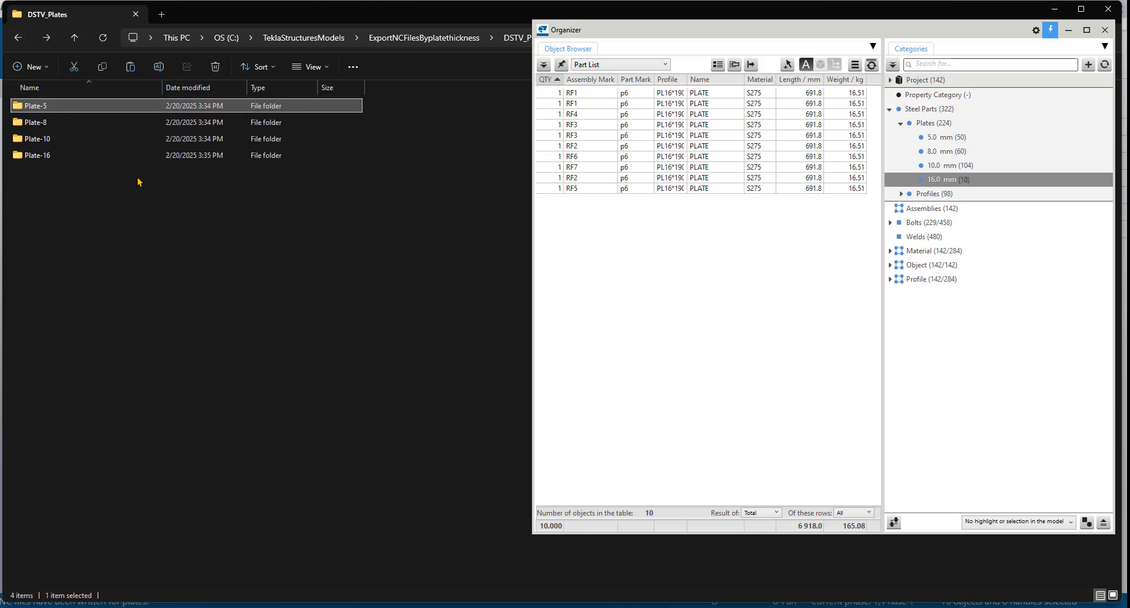
click(173, 271)
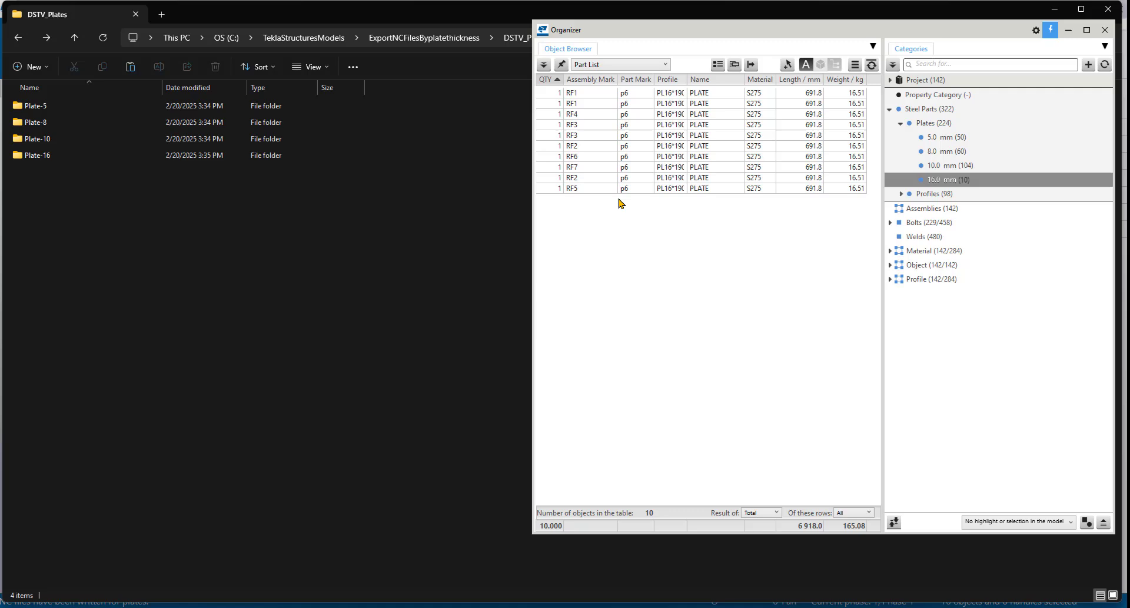
click(1109, 10)
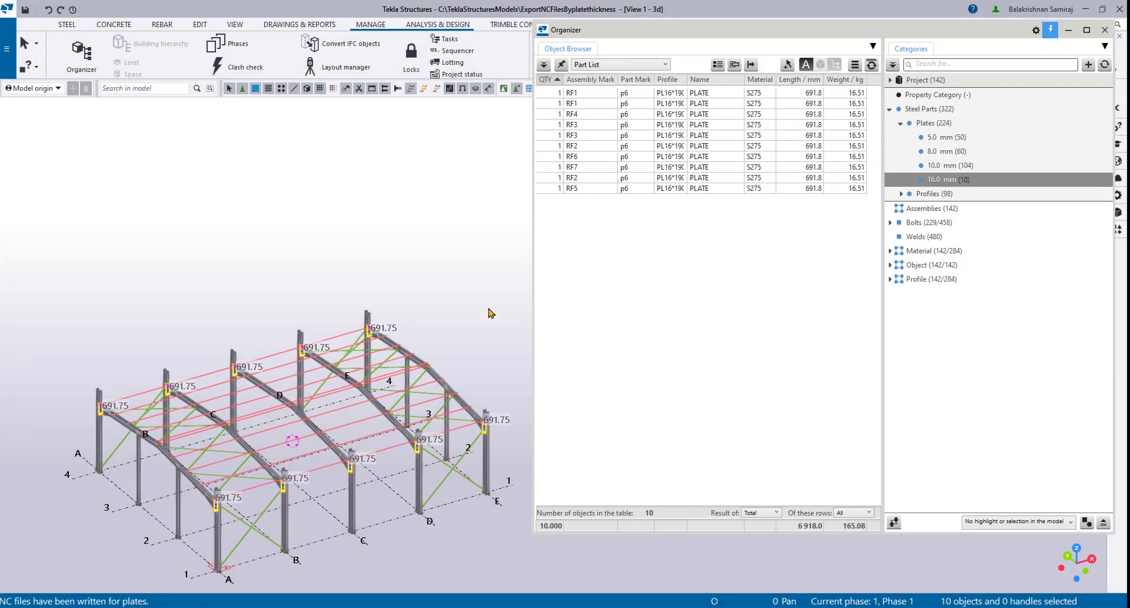